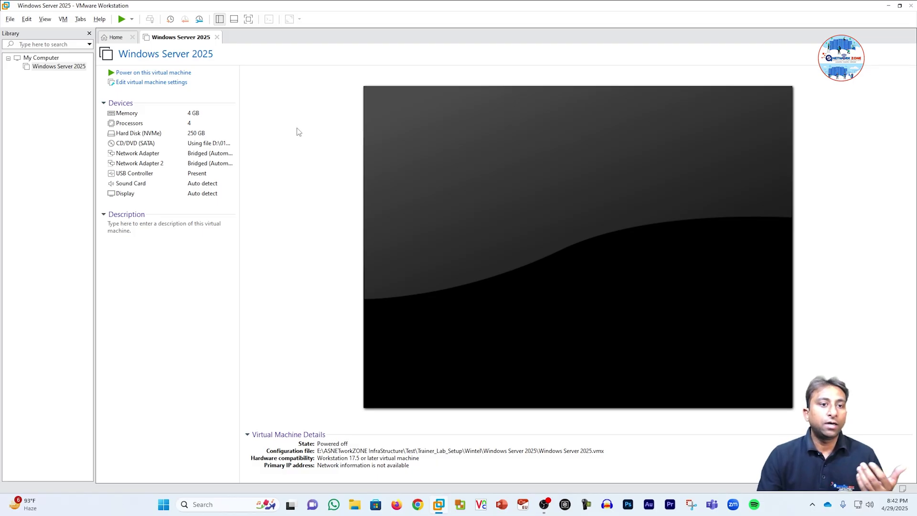
# - Open the settings of the Windows Server 2025 virtual machine and show the first network adapter's options
pyautogui.rightClick(174, 42)
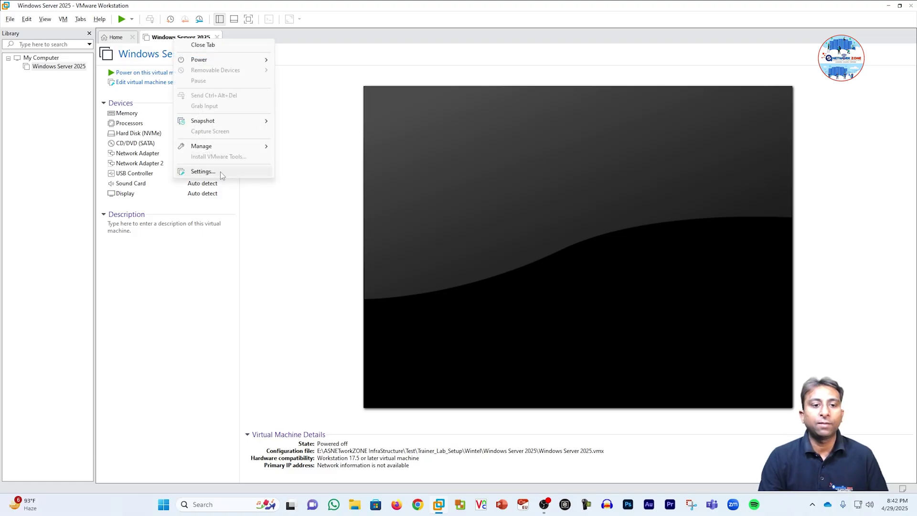
pyautogui.click(317, 118)
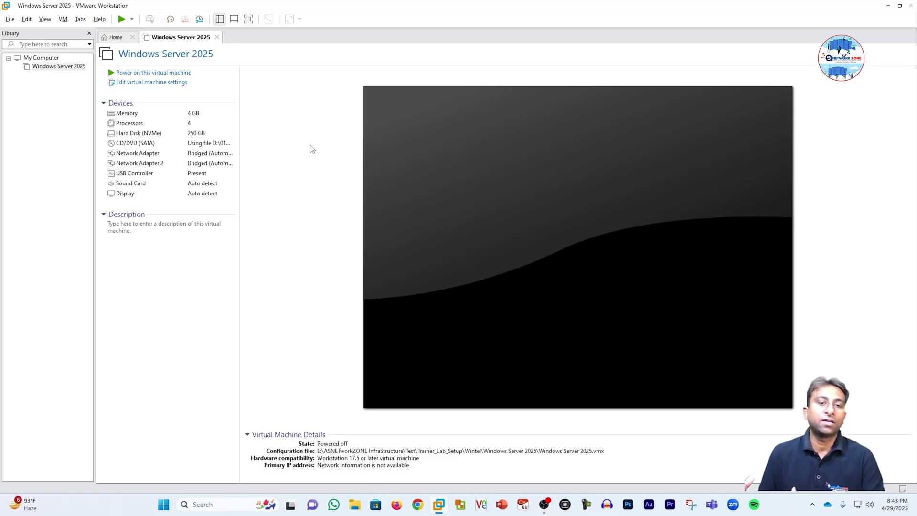
pyautogui.hotkey('ctrl', 'd')
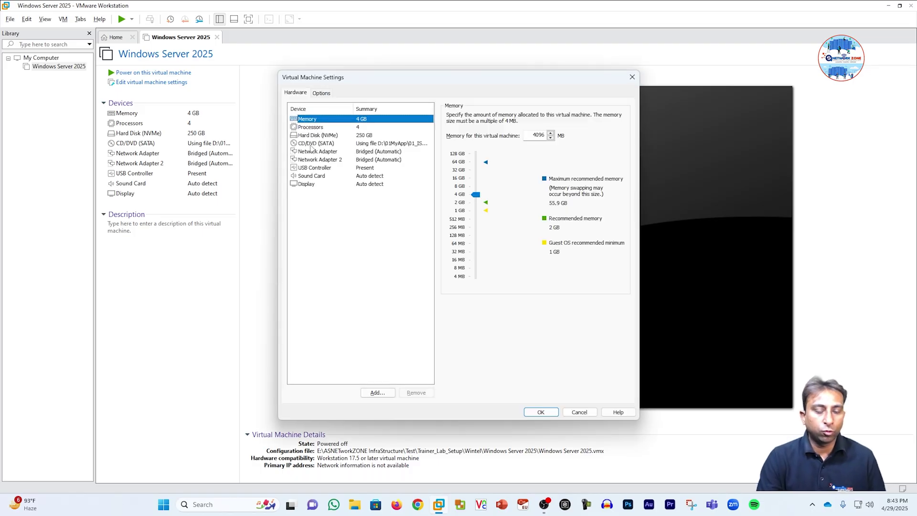
pyautogui.moveTo(333, 78); pyautogui.dragTo(334, 57)
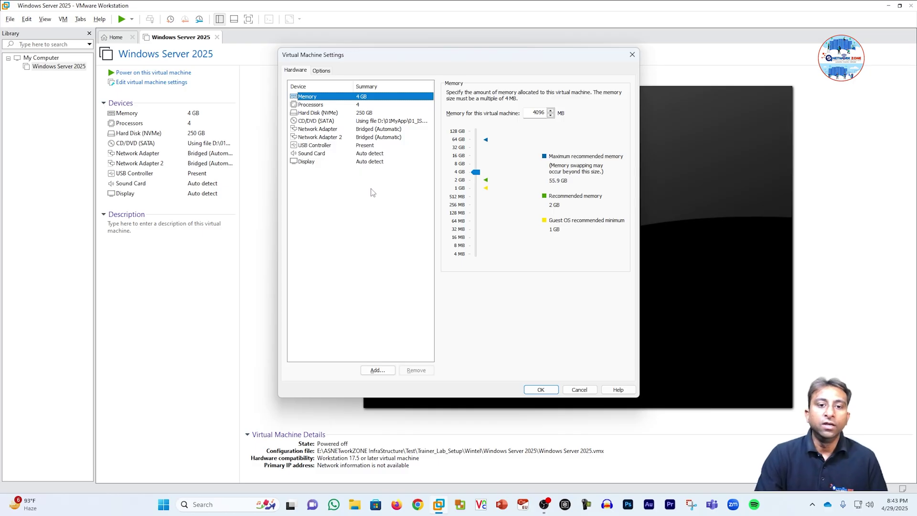
pyautogui.click(339, 130)
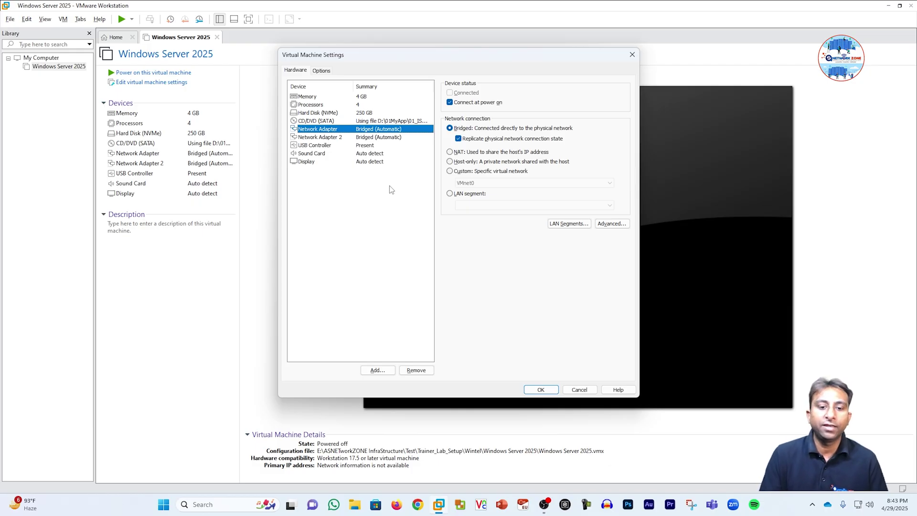
# - Add a third network adapter to the virtual machine's hardware
pyautogui.click(378, 372)
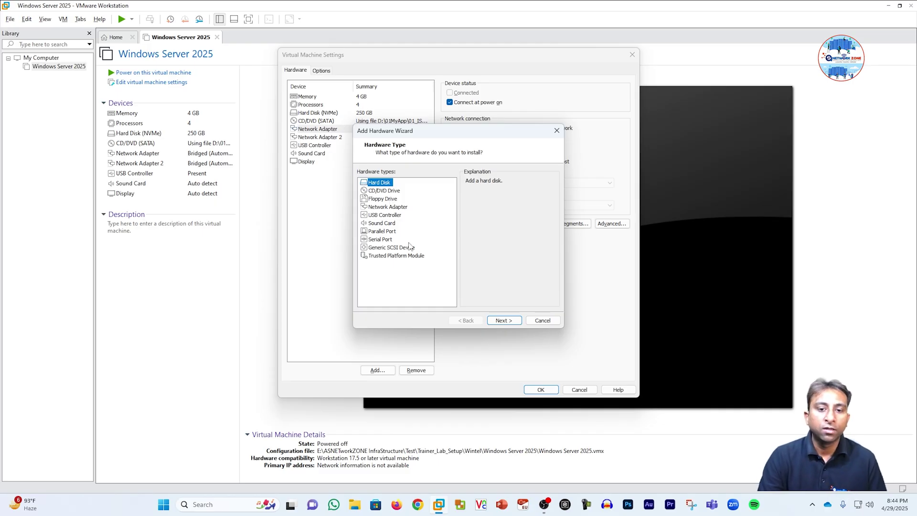
pyautogui.click(400, 209)
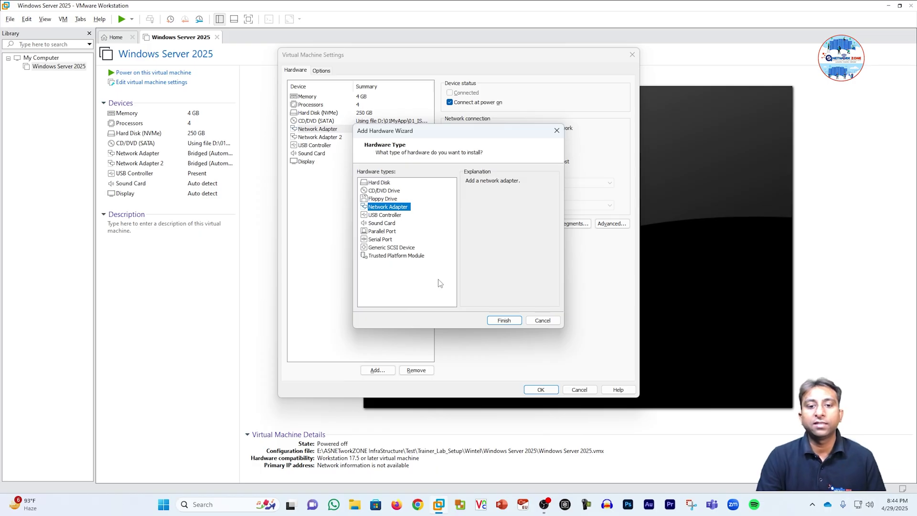
pyautogui.click(510, 321)
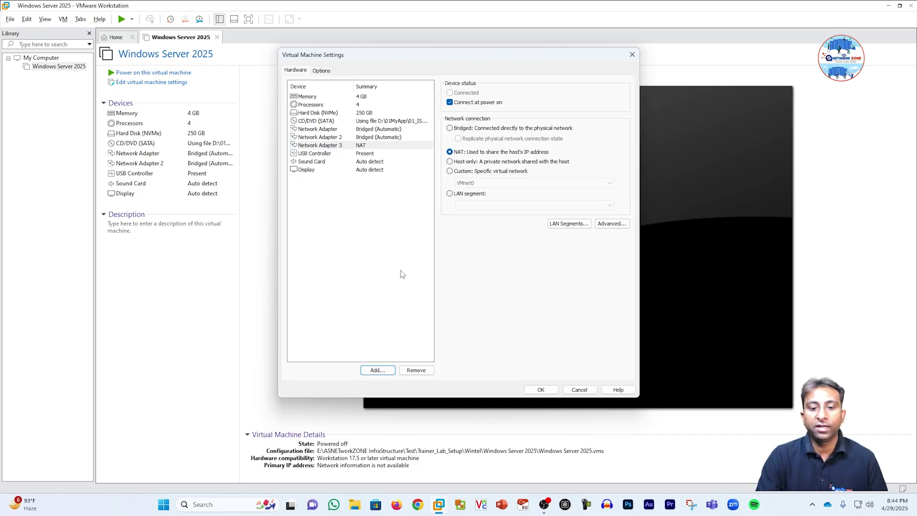
# - Start adding a new NVMe virtual hard disk and choose to store it as a single file
pyautogui.click(377, 370)
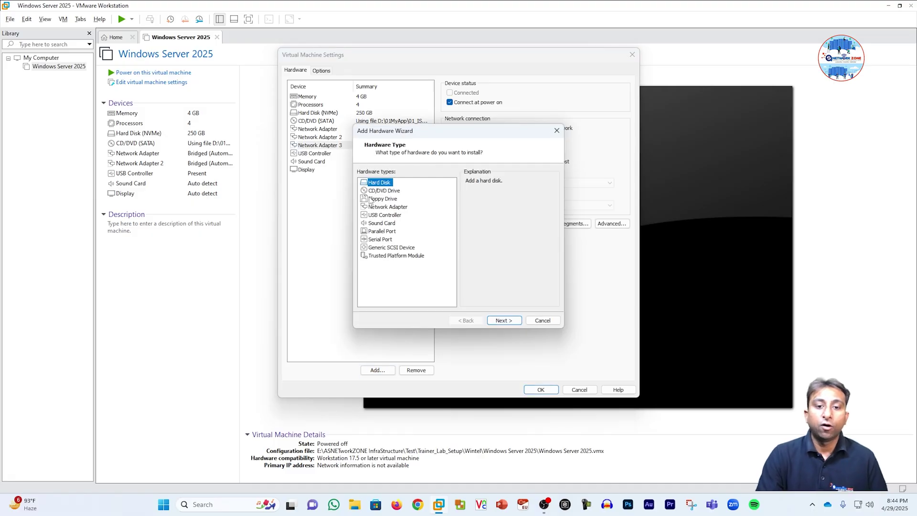
pyautogui.click(497, 321)
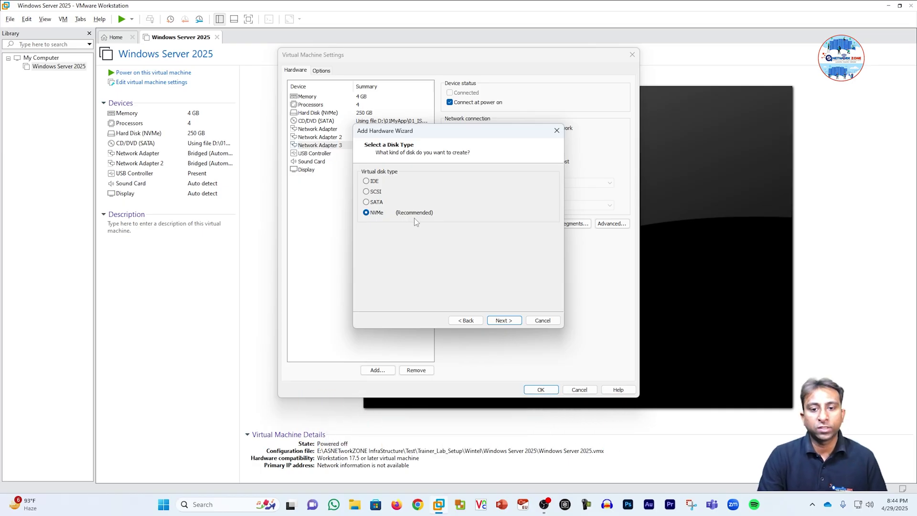
pyautogui.click(506, 321)
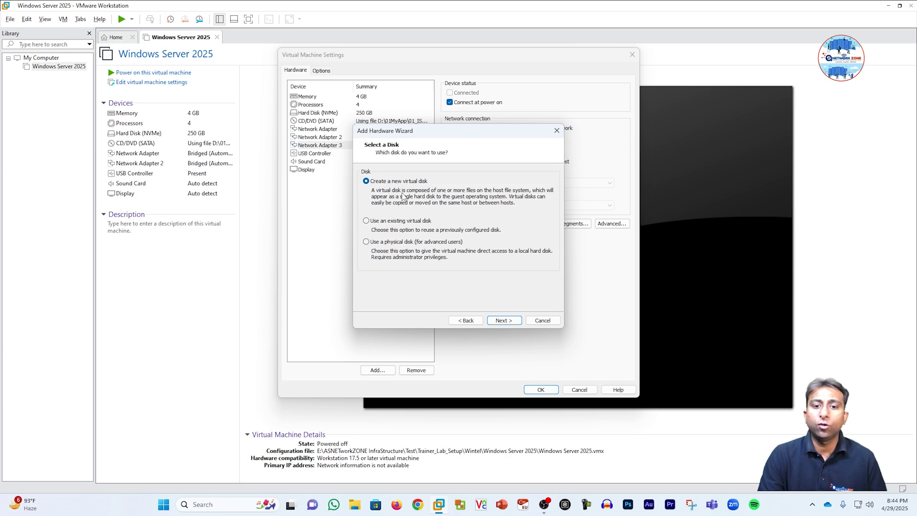
pyautogui.click(497, 321)
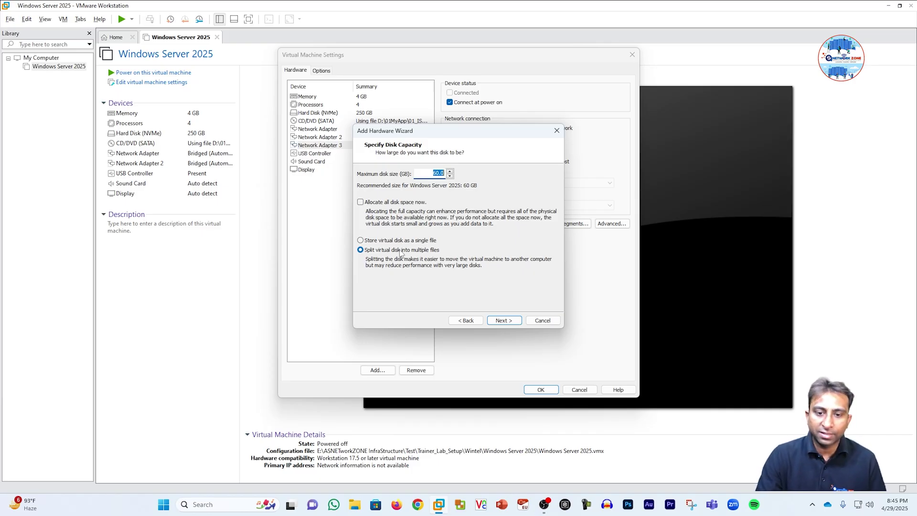
pyautogui.click(402, 243)
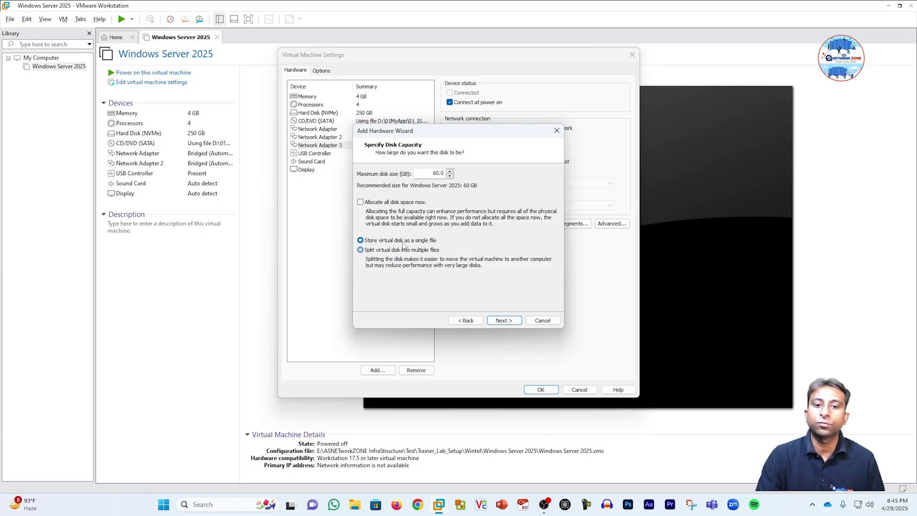
# - Try maximum disk sizes of 2048 GB and 100 GB for the new hard disk, and cancel adding it
pyautogui.moveTo(424, 175); pyautogui.dragTo(485, 170)
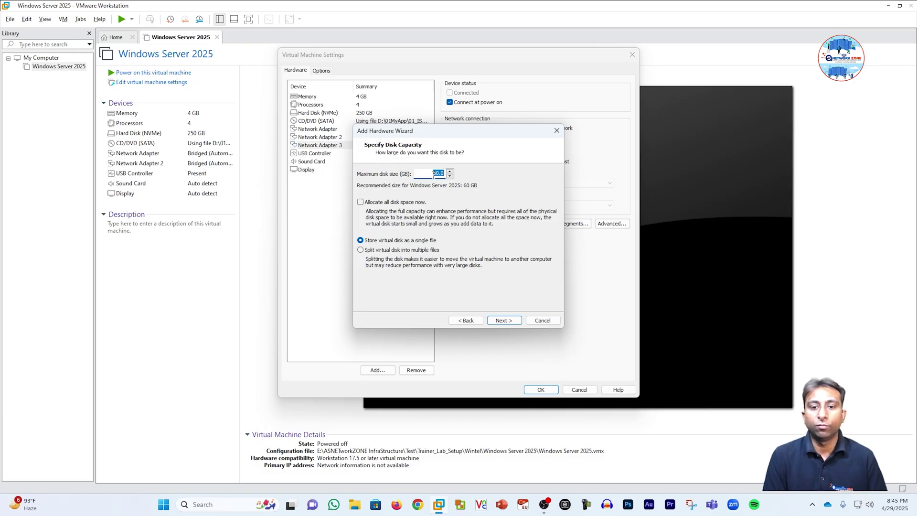
pyautogui.write('2048')
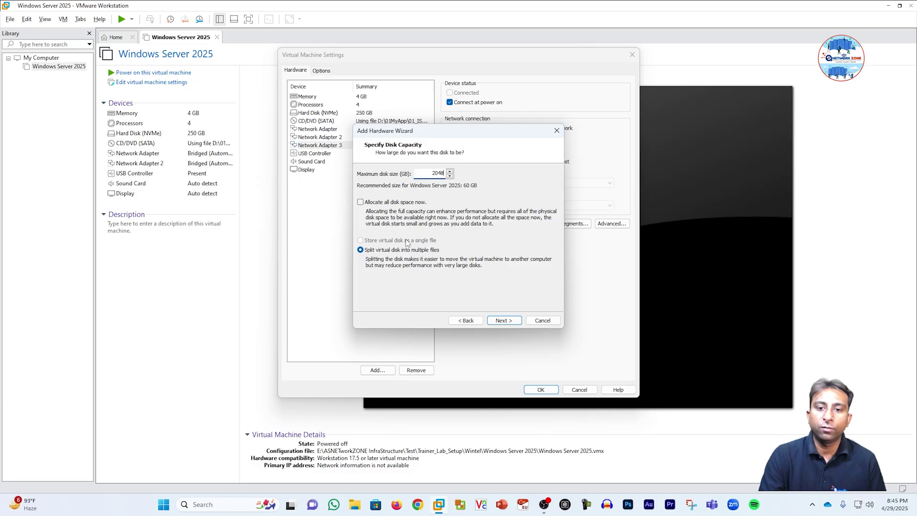
pyautogui.press('Down')
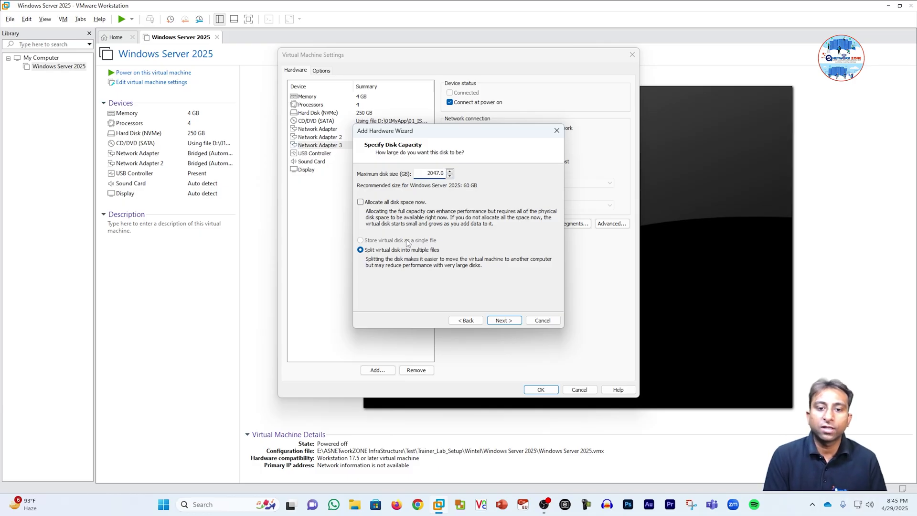
pyautogui.press('Down')
pyautogui.press('Down')
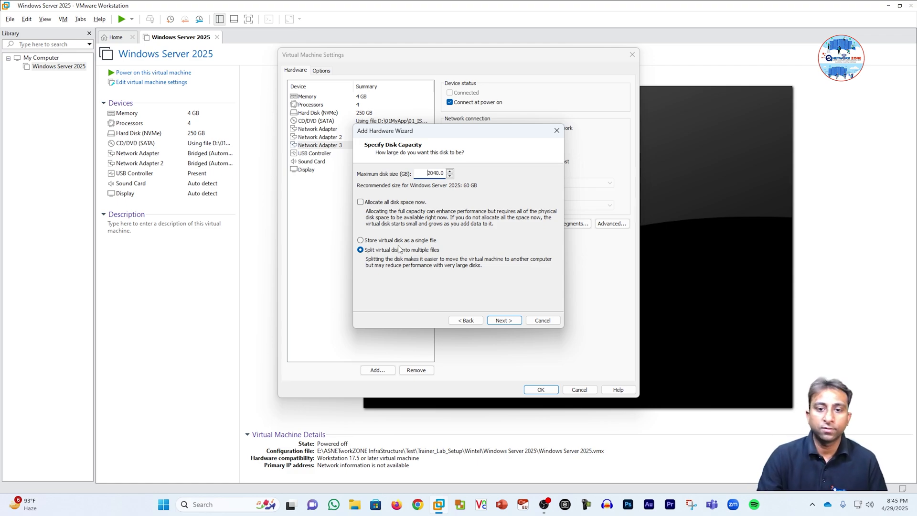
pyautogui.moveTo(428, 173); pyautogui.dragTo(490, 174)
pyautogui.write('100')
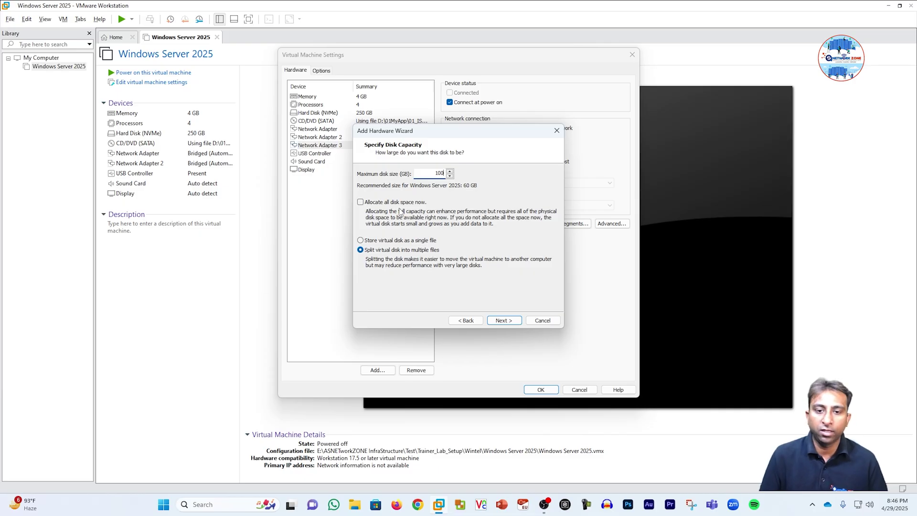
pyautogui.click(543, 321)
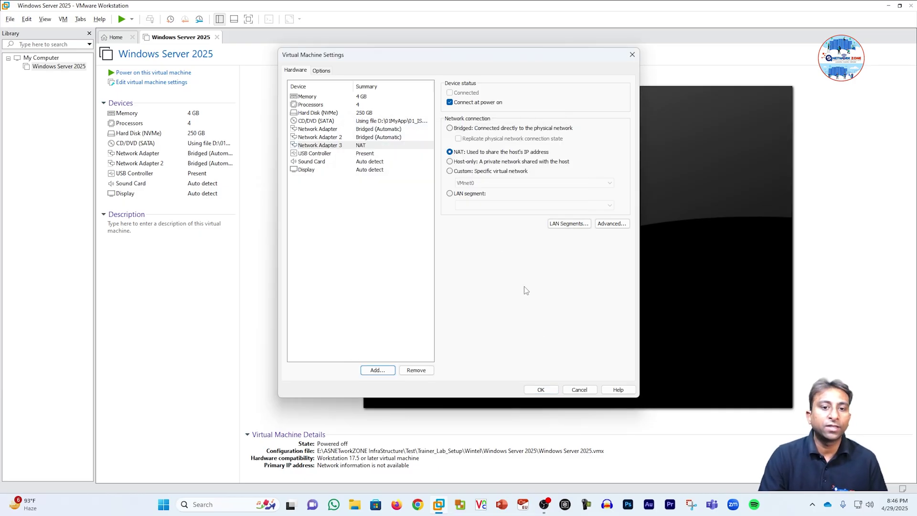
# - Compare the network connection settings of the three network adapters
pyautogui.click(362, 137)
pyautogui.click(360, 146)
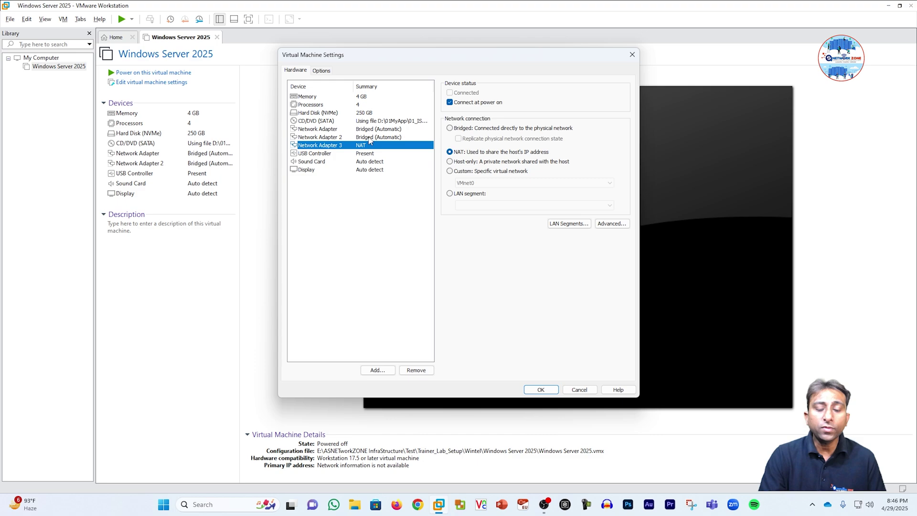
pyautogui.click(372, 138)
pyautogui.click(373, 132)
pyautogui.click(376, 138)
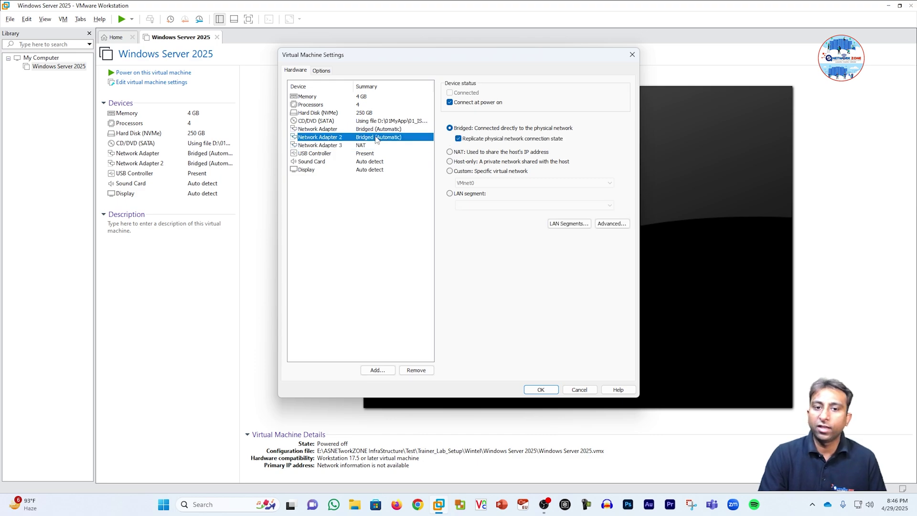
pyautogui.press('Up')
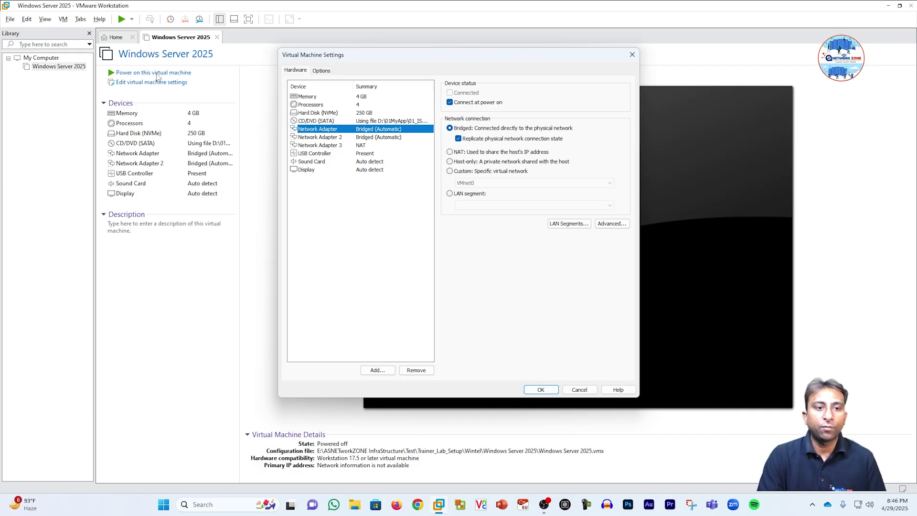
# - Try the connect-at-power-on, NAT and Host-only options on the first network adapter, and restore Bridged with physical connection state replication
pyautogui.click(449, 102)
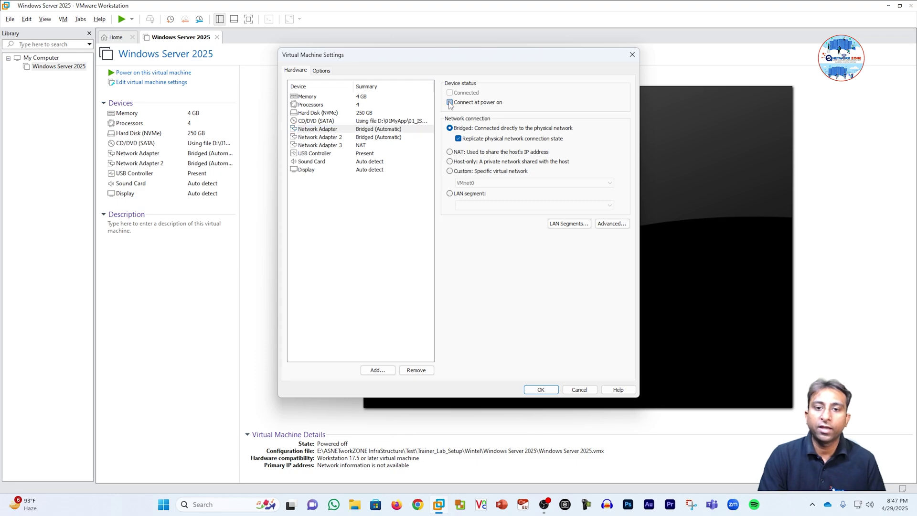
pyautogui.click(450, 102)
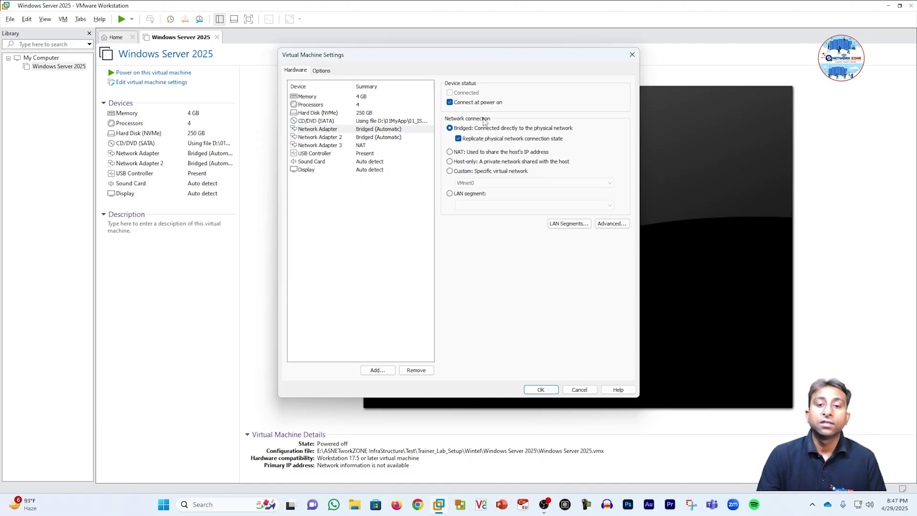
pyautogui.click(461, 153)
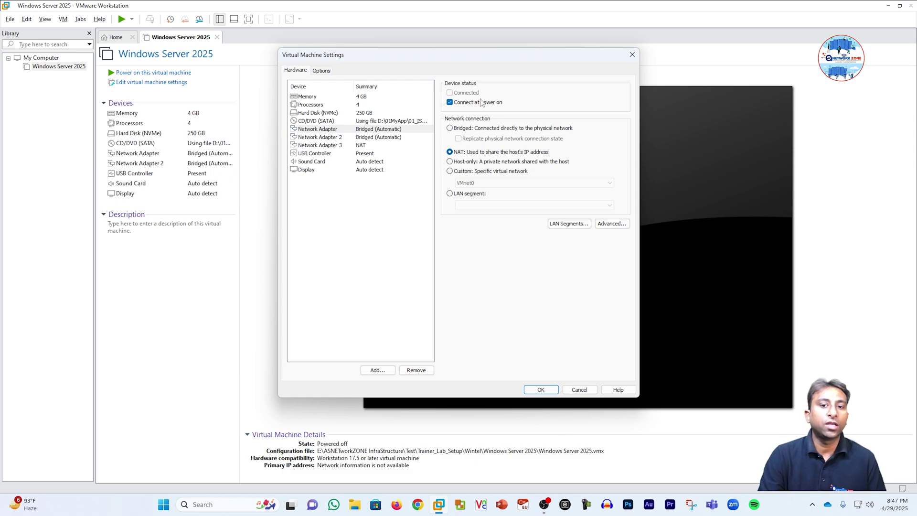
pyautogui.click(459, 163)
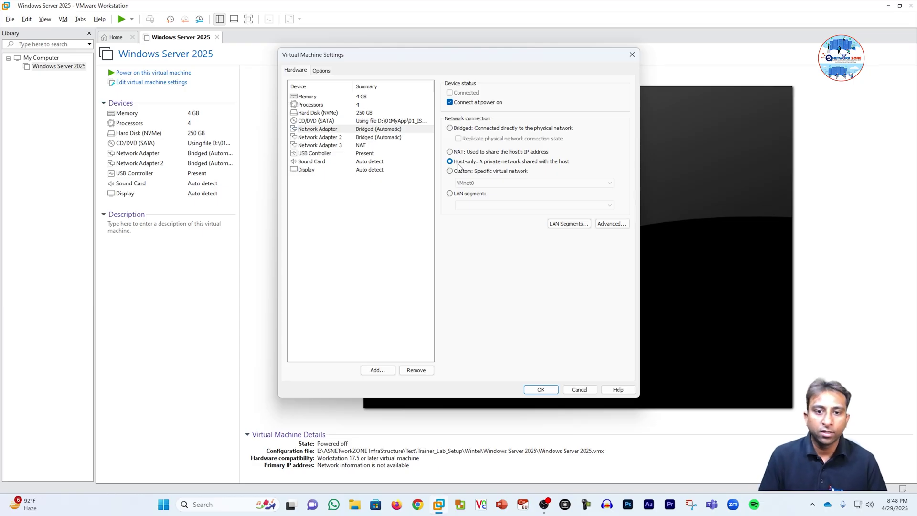
pyautogui.click(463, 129)
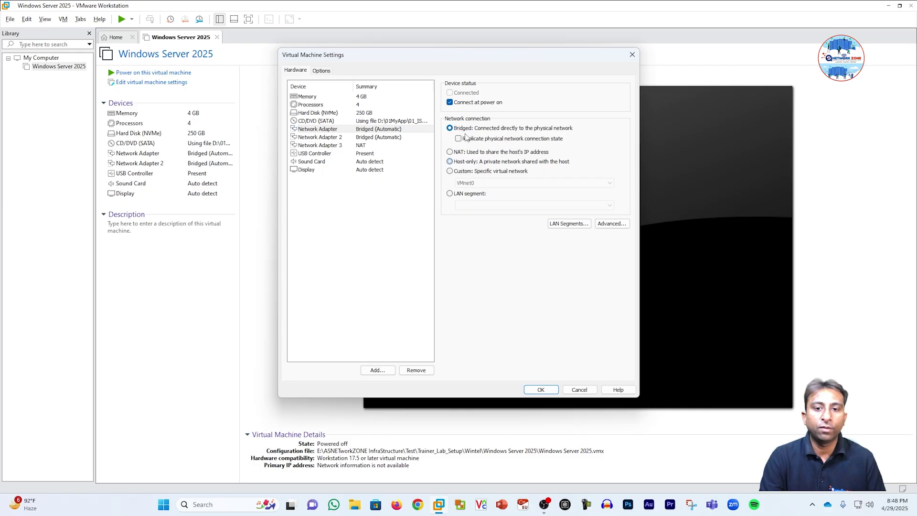
pyautogui.click(466, 139)
# - Remove Network Adapter 3, check the settings of Network Adapter 2, and save the virtual machine settings
pyautogui.click(372, 145)
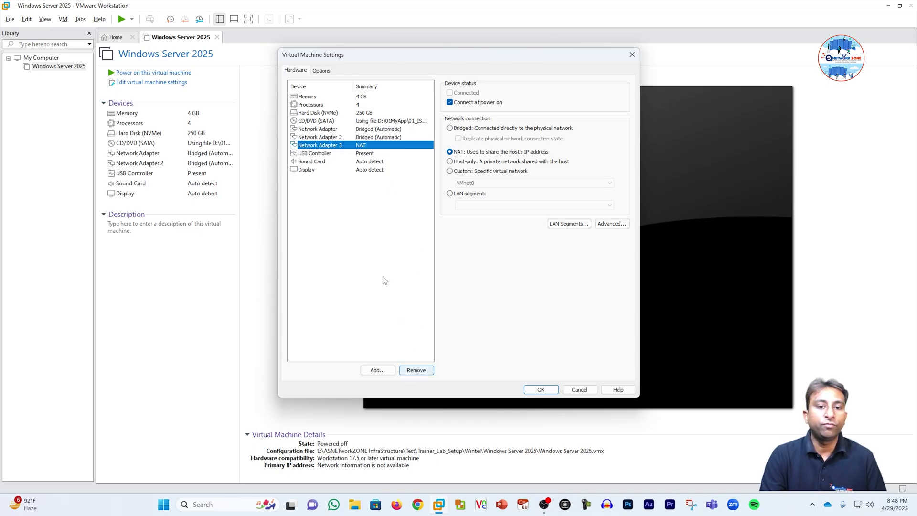
pyautogui.click(416, 371)
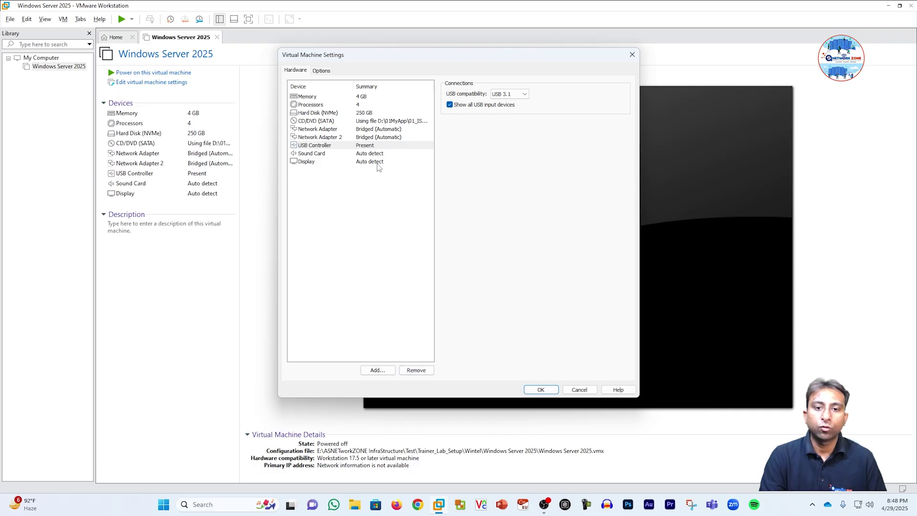
pyautogui.click(391, 133)
pyautogui.click(392, 145)
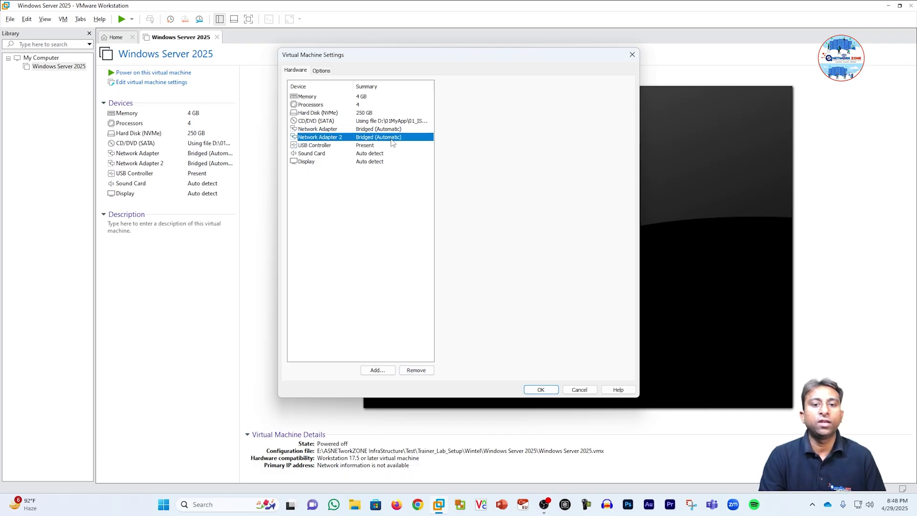
pyautogui.click(392, 139)
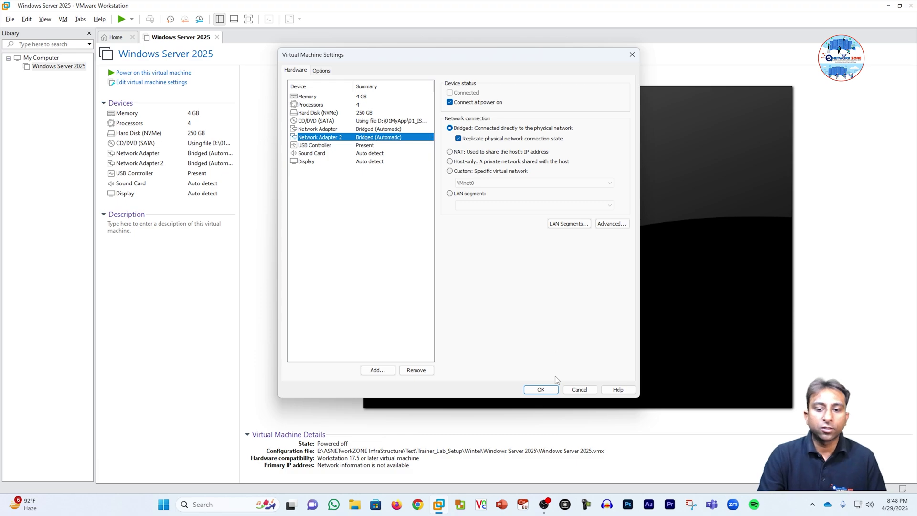
pyautogui.click(541, 388)
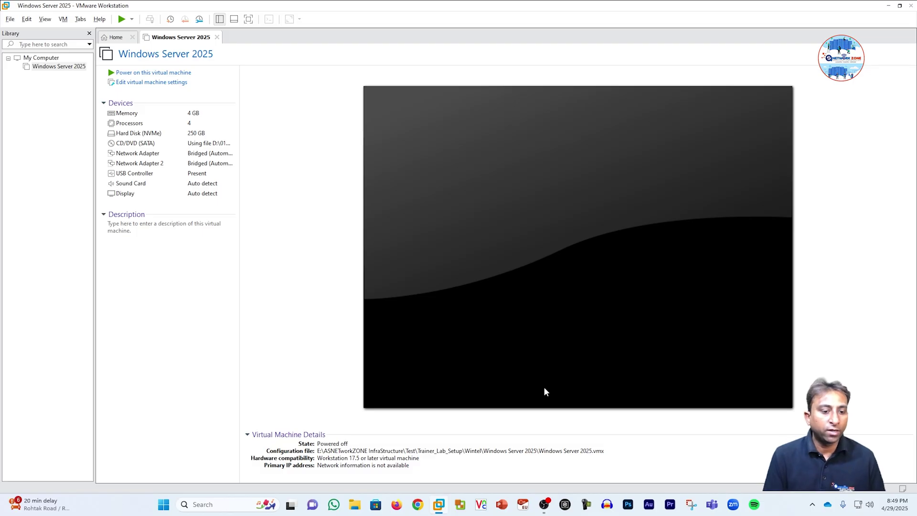
# - Open the host computer's Network Connections window by running ncpa.cpl
pyautogui.press('super+r')
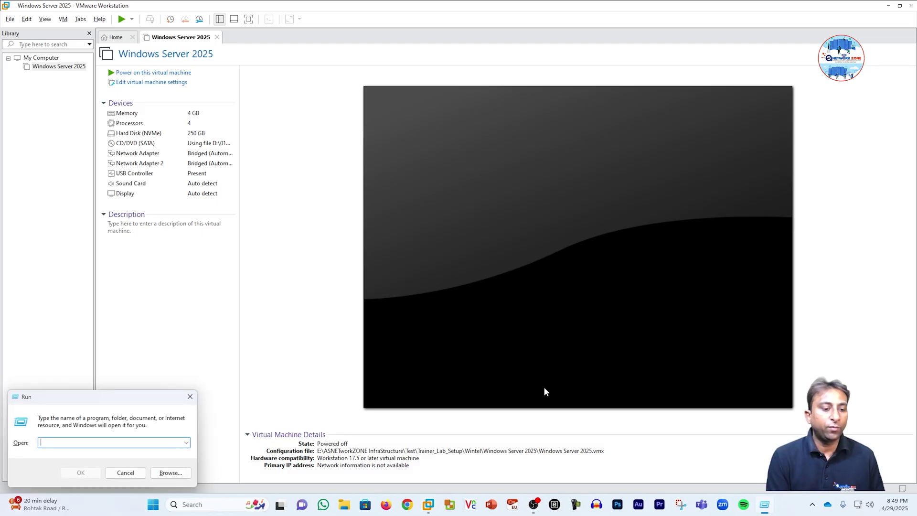
pyautogui.write('ncpa.cpl')
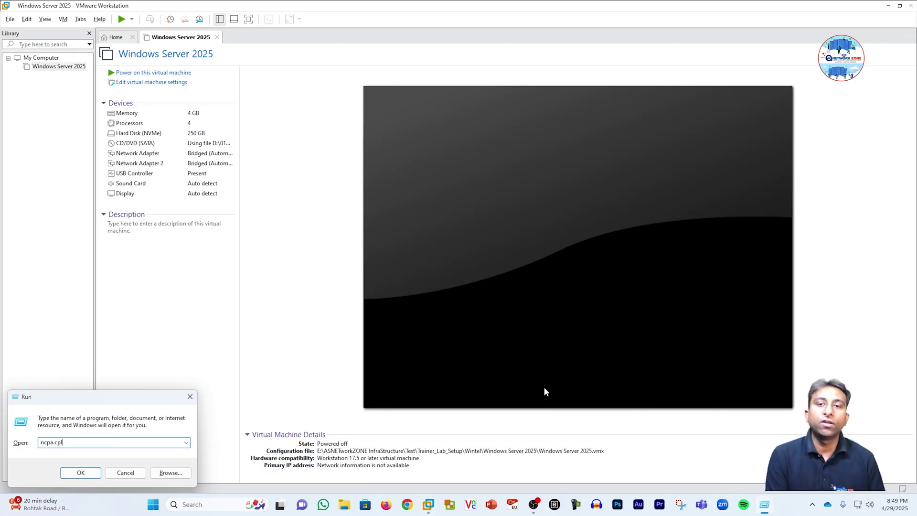
pyautogui.press('Return')
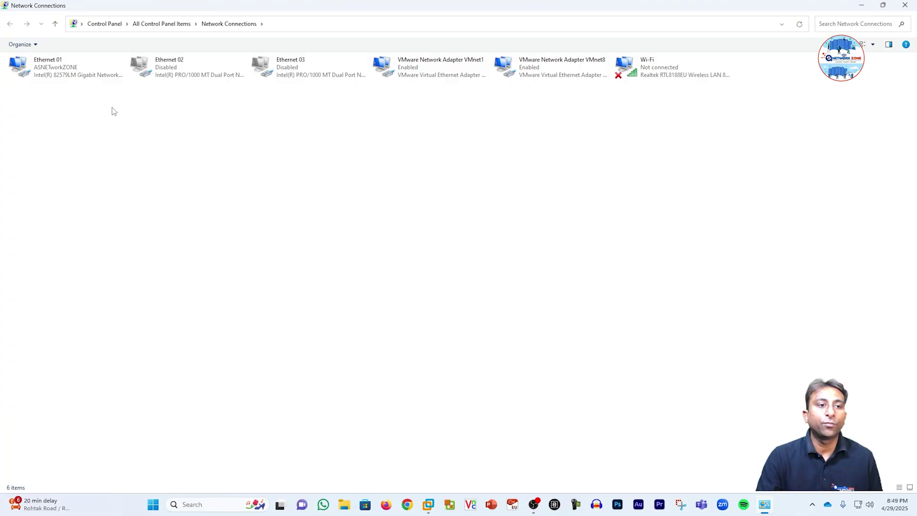
# - Examine the host's physical adapters Ethernet 01, Ethernet 02, Ethernet 03 and Wi-Fi in Network Connections
pyautogui.click(49, 76)
pyautogui.keyDown('ctrl'); pyautogui.click(169, 72); pyautogui.keyUp('ctrl')
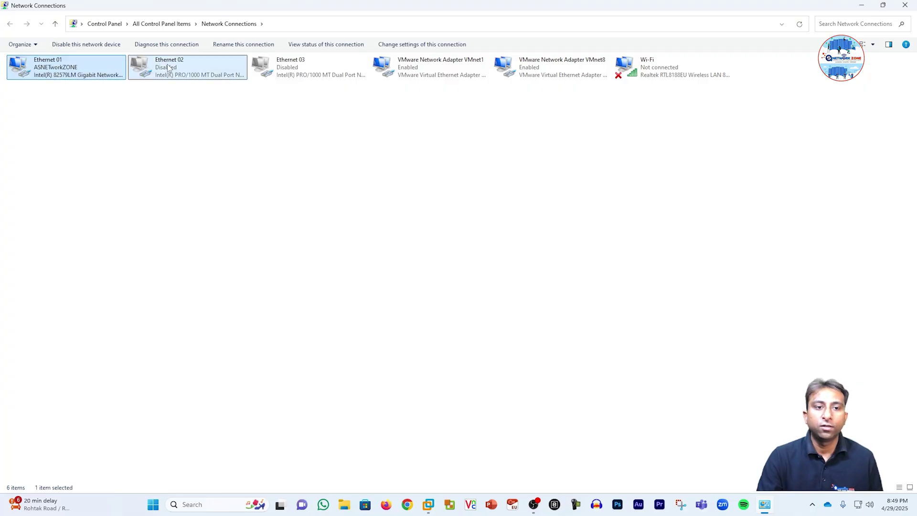
pyautogui.keyDown('ctrl'); pyautogui.click(293, 74); pyautogui.keyUp('ctrl')
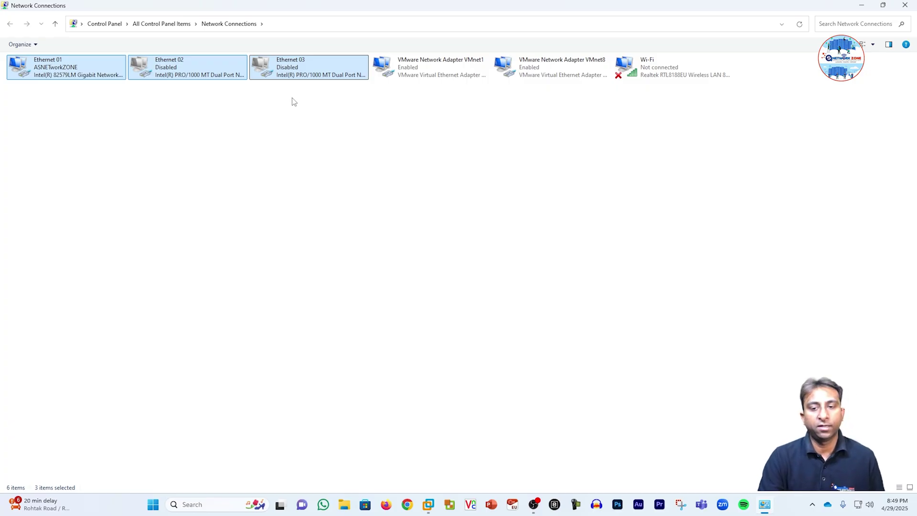
pyautogui.keyDown('ctrl'); pyautogui.click(656, 73); pyautogui.keyUp('ctrl')
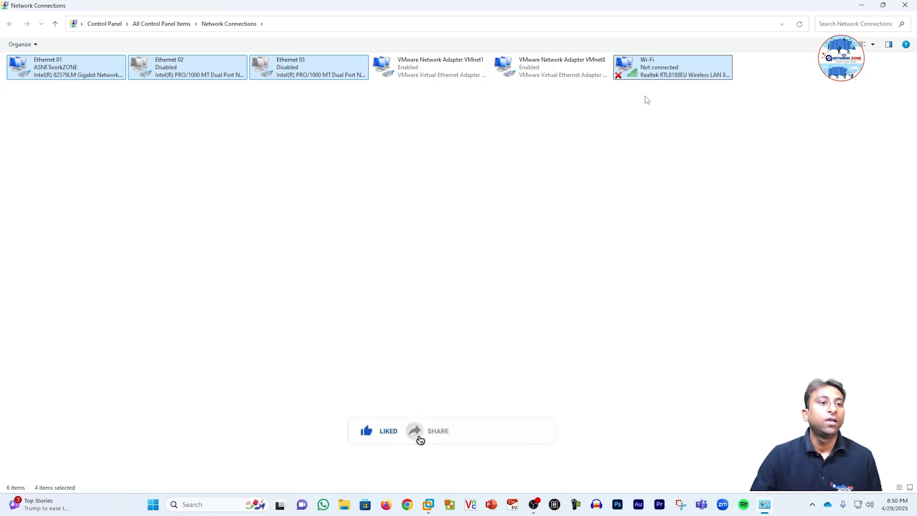
pyautogui.click(641, 128)
pyautogui.click(662, 76)
pyautogui.keyDown('ctrl'); pyautogui.click(86, 74); pyautogui.keyUp('ctrl')
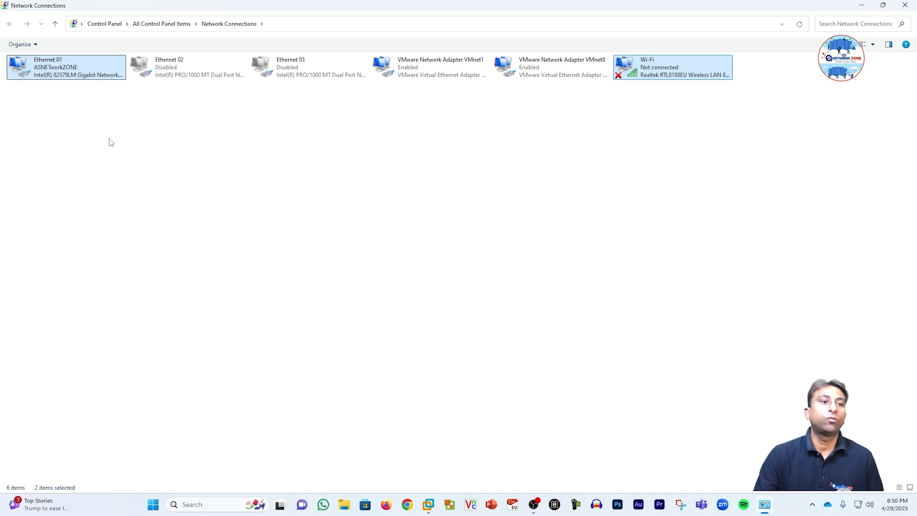
pyautogui.click(80, 86)
pyautogui.click(80, 76)
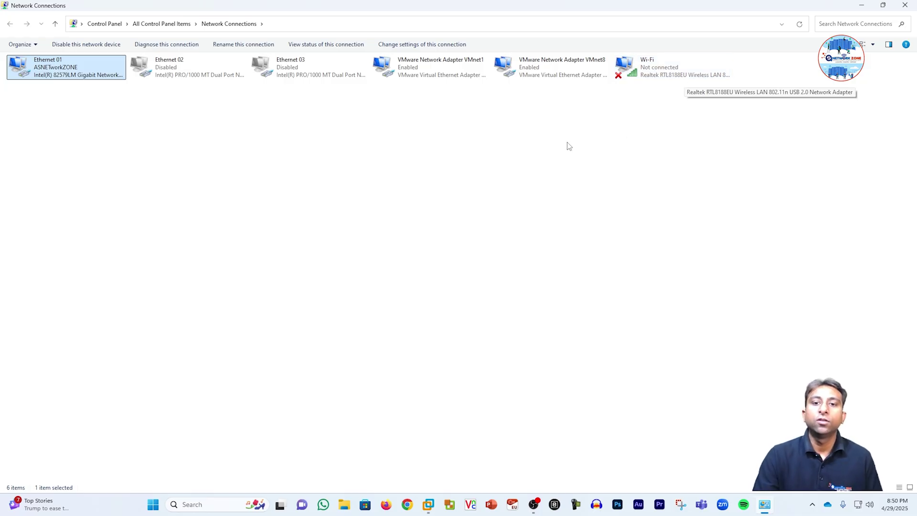
# - Examine the VMware virtual network adapters VMnet1 and VMnet8 among the host's network connections
pyautogui.moveTo(557, 117); pyautogui.dragTo(432, 70)
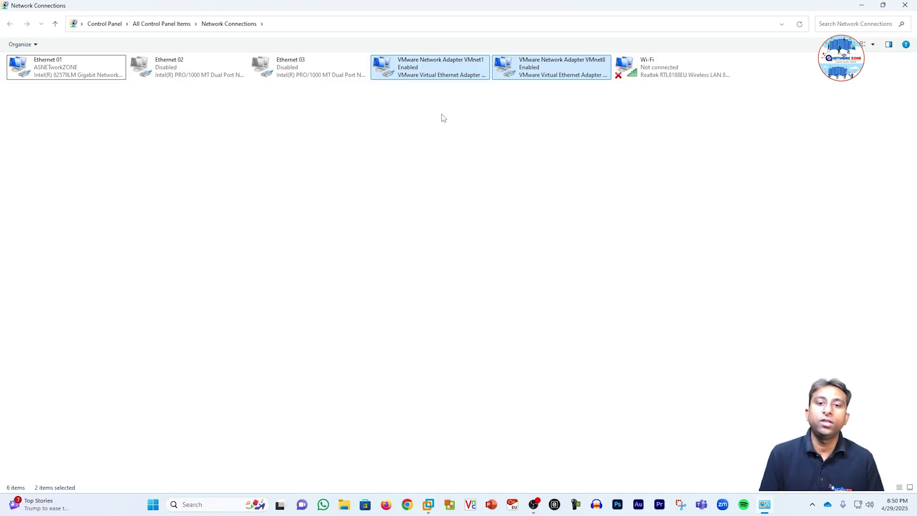
pyautogui.click(445, 70)
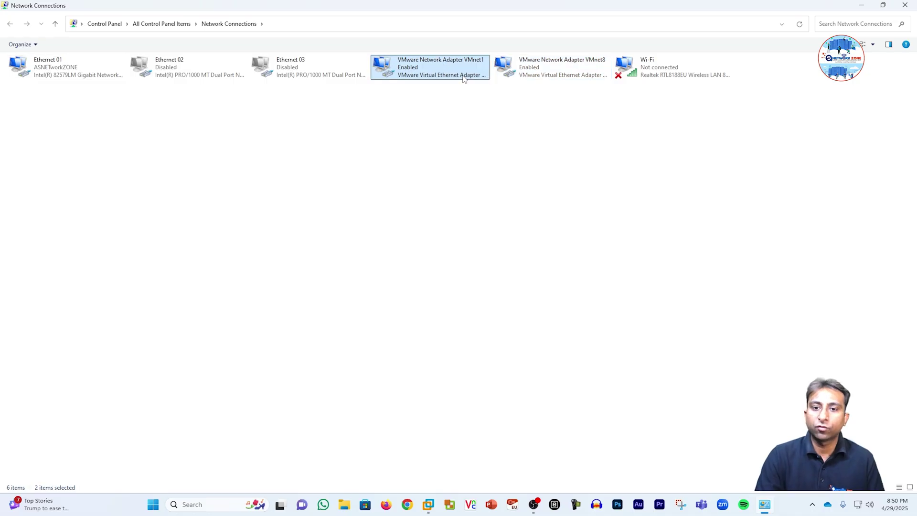
pyautogui.click(577, 78)
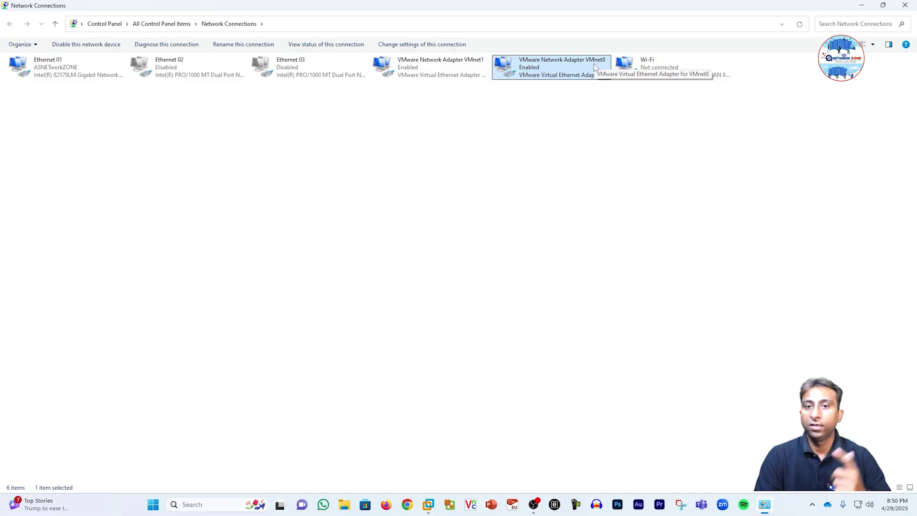
pyautogui.click(467, 79)
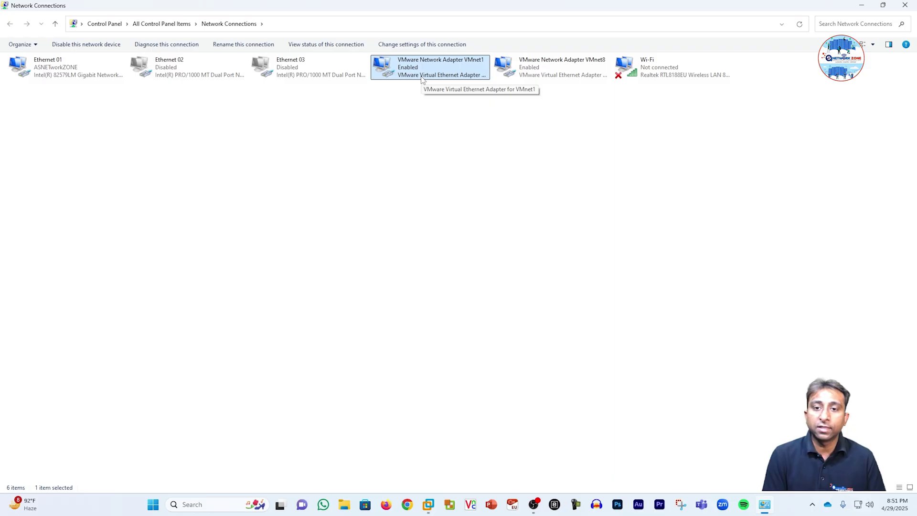
pyautogui.press('Right')
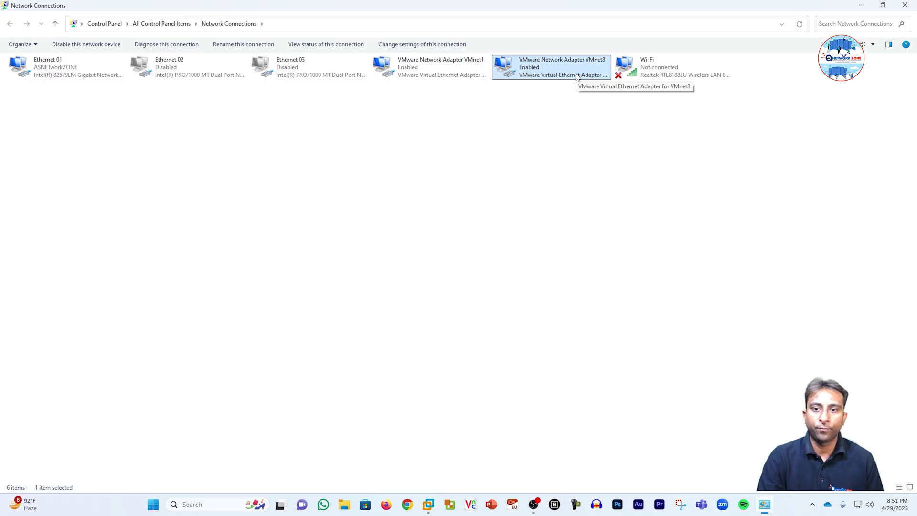
pyautogui.click(573, 160)
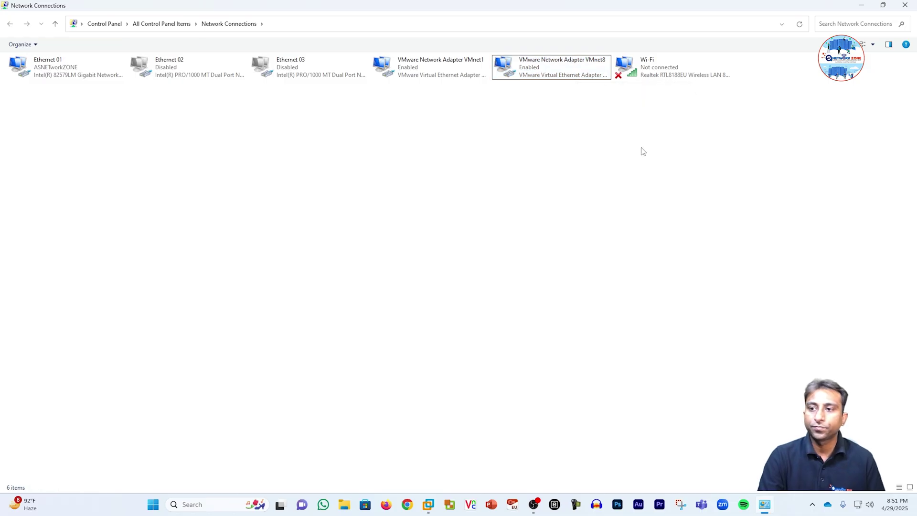
# - Switch to VMware Workstation, open the Virtual Network Editor and view the settings of VMnet8
pyautogui.click(863, 6)
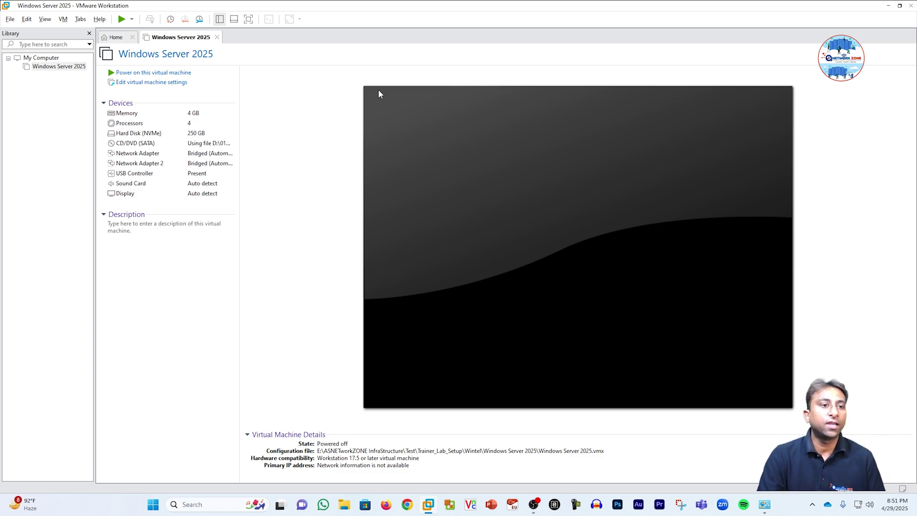
pyautogui.click(30, 21)
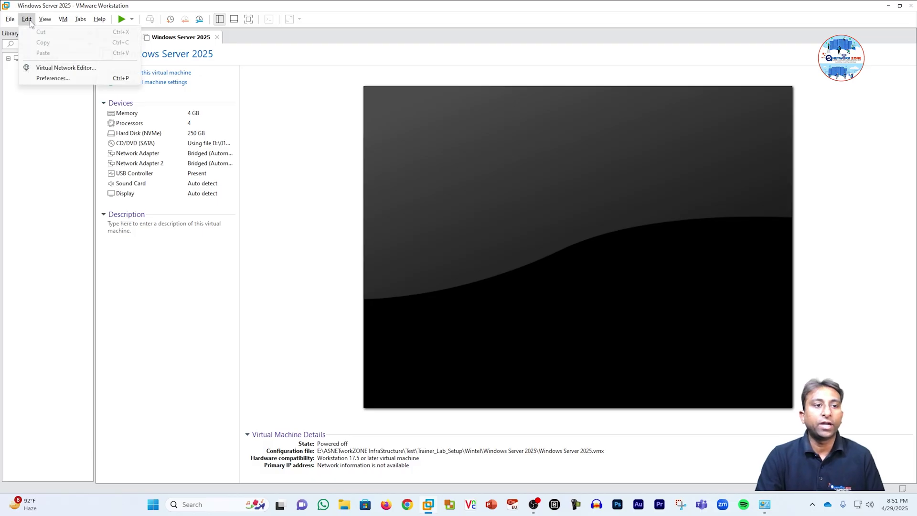
pyautogui.click(64, 68)
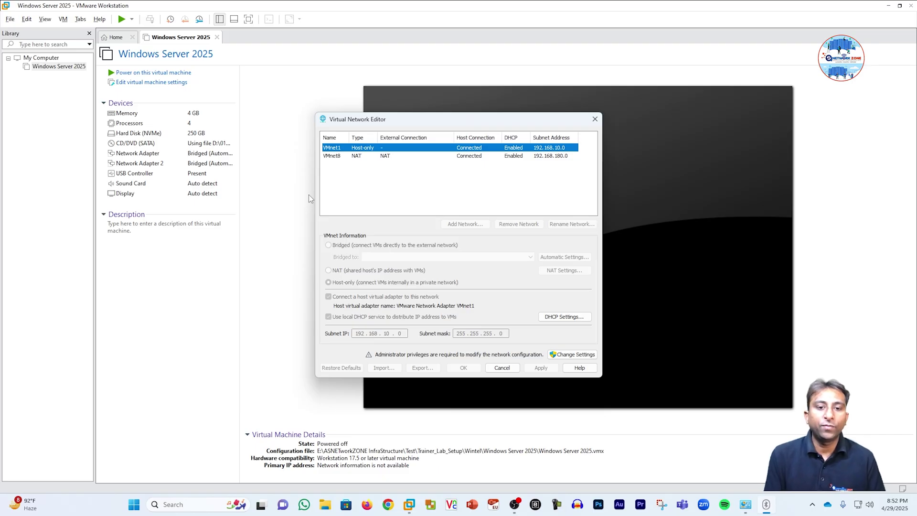
pyautogui.click(339, 157)
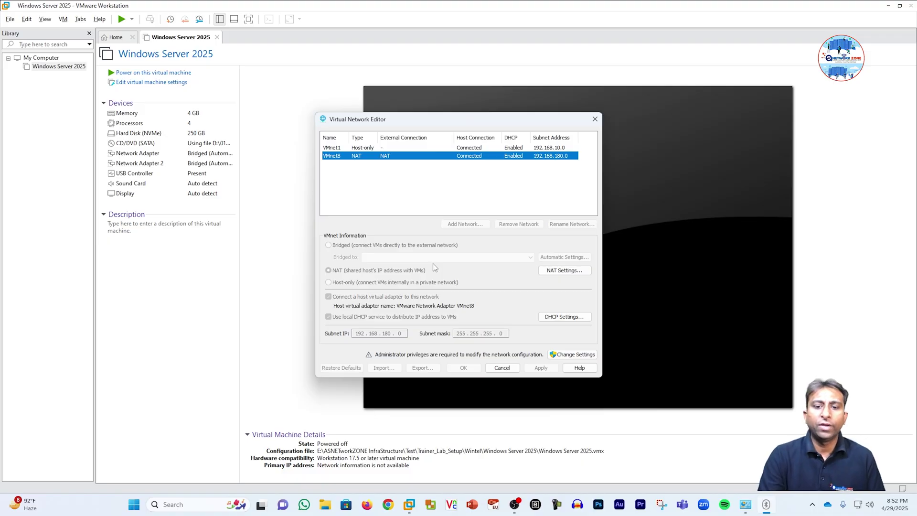
# - Unlock the virtual network settings with administrator privileges and reposition the reopened Virtual Network Editor window
pyautogui.click(568, 356)
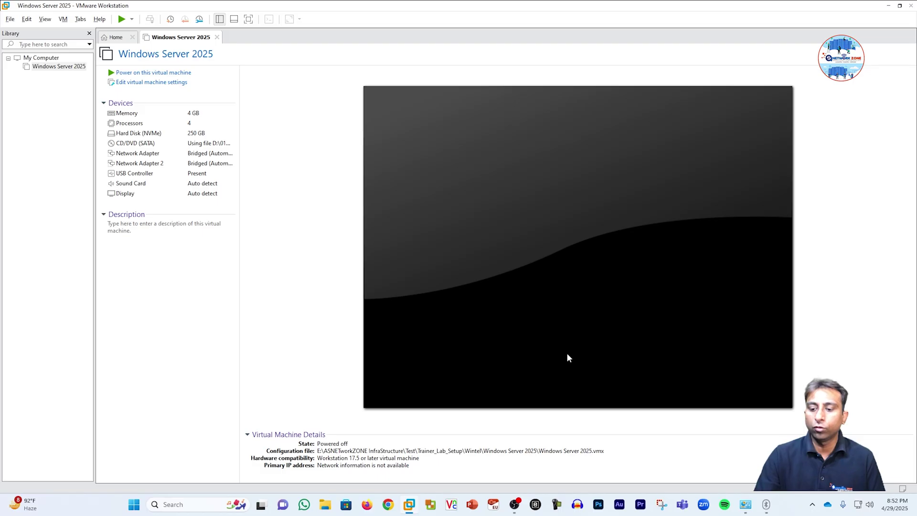
pyautogui.moveTo(766, 505)
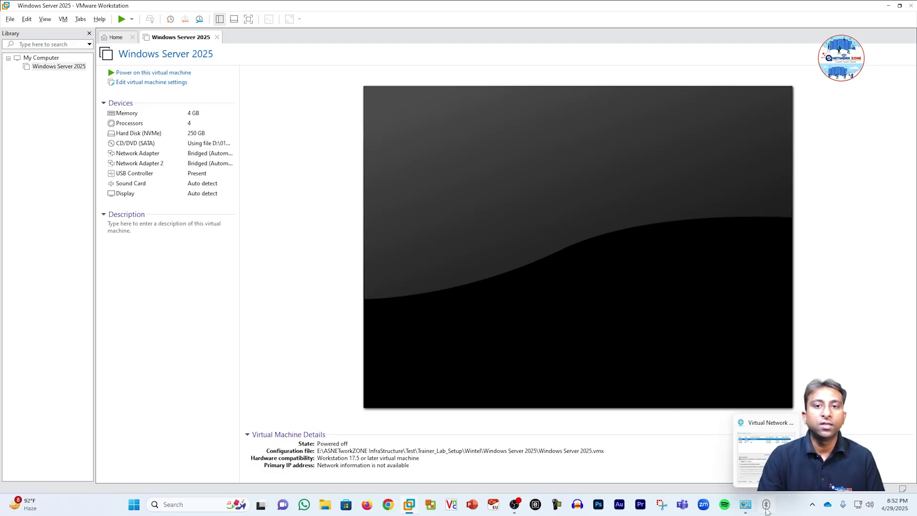
pyautogui.click(764, 456)
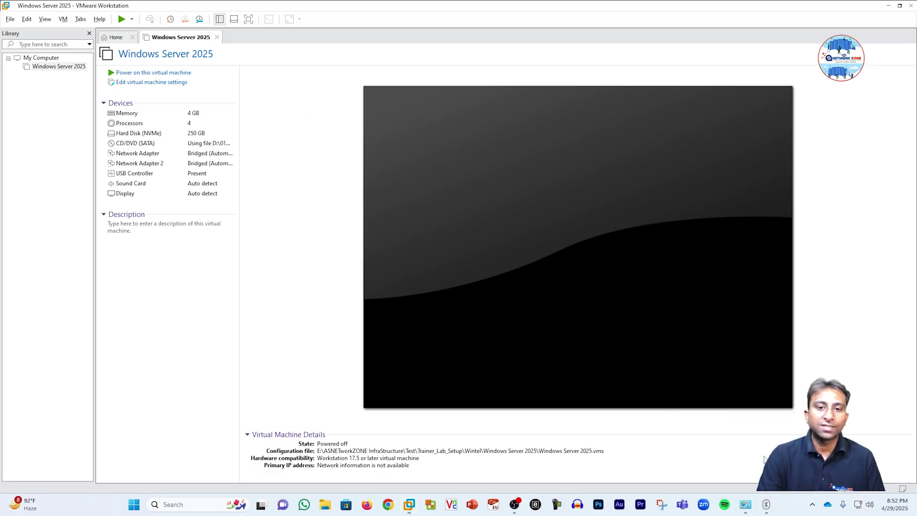
pyautogui.moveTo(428, 126); pyautogui.dragTo(443, 79)
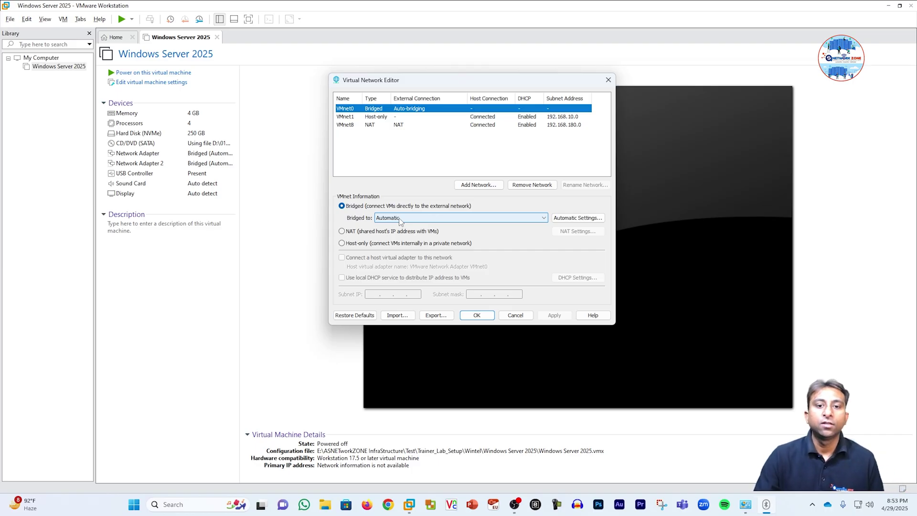
# - Check Ethernet 02 and Ethernet 03 in the host's Network Connections window, and return to the Virtual Network Editor
pyautogui.click(746, 505)
pyautogui.moveTo(183, 96); pyautogui.dragTo(308, 72)
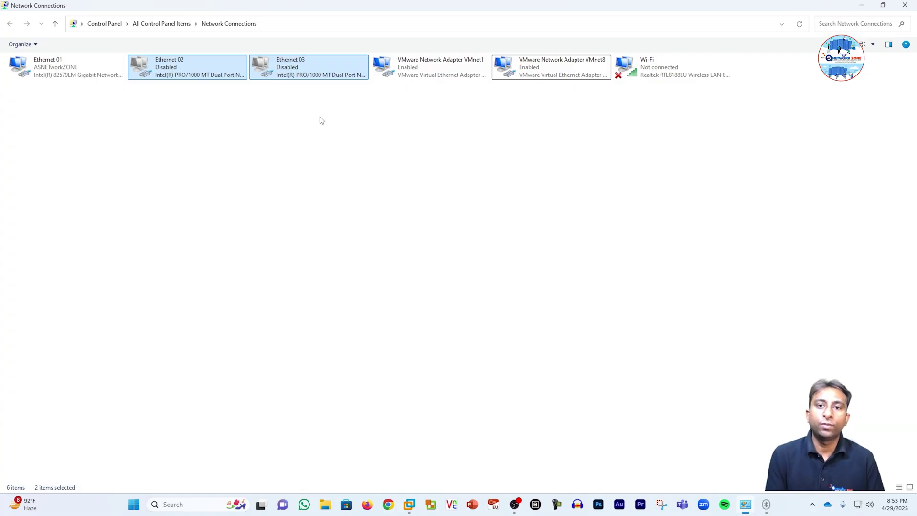
pyautogui.click(862, 5)
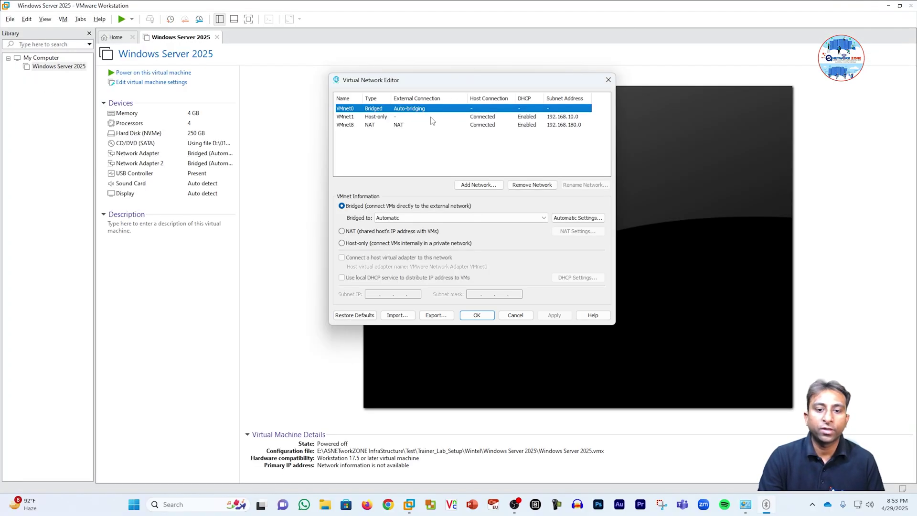
# - Try bridging VMnet0 to the Realtek RTL8188EU Wireless LAN 802.11n USB 2.0 Network Adapter, and check Ethernet 01 in the host's Network Connections
pyautogui.click(411, 219)
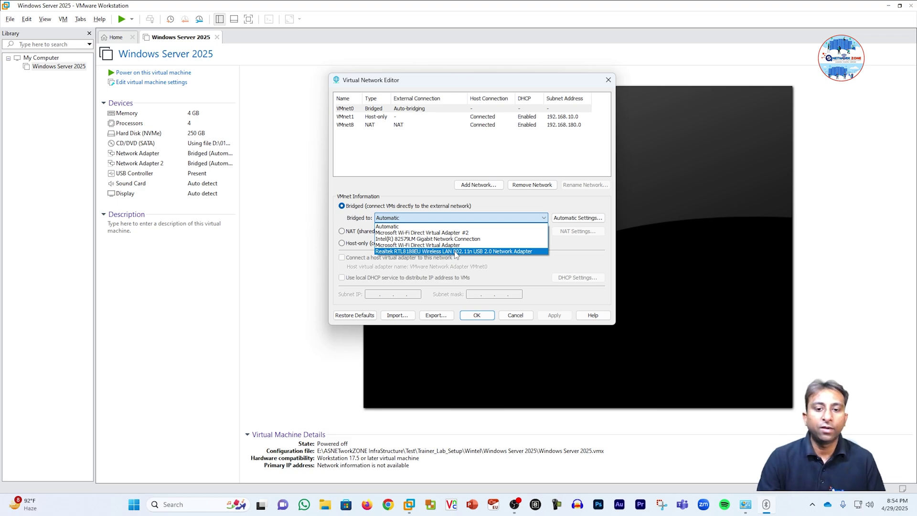
pyautogui.click(455, 251)
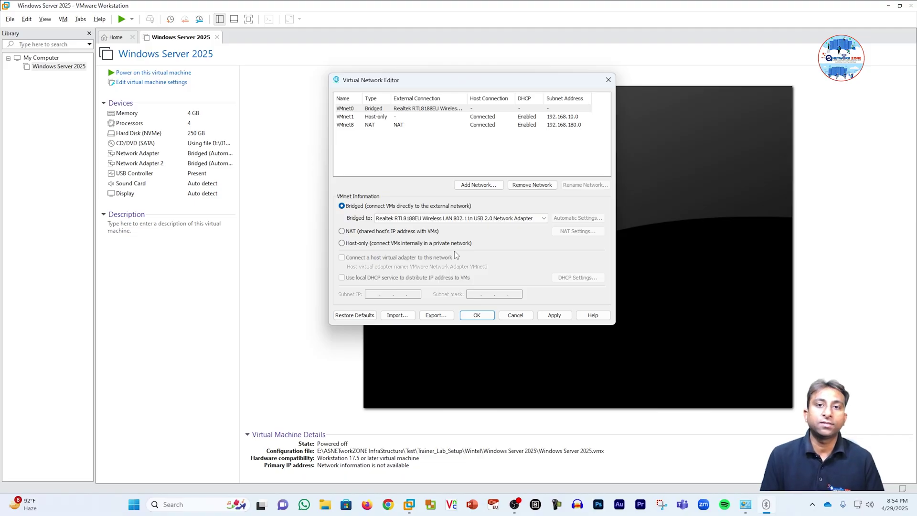
pyautogui.click(749, 505)
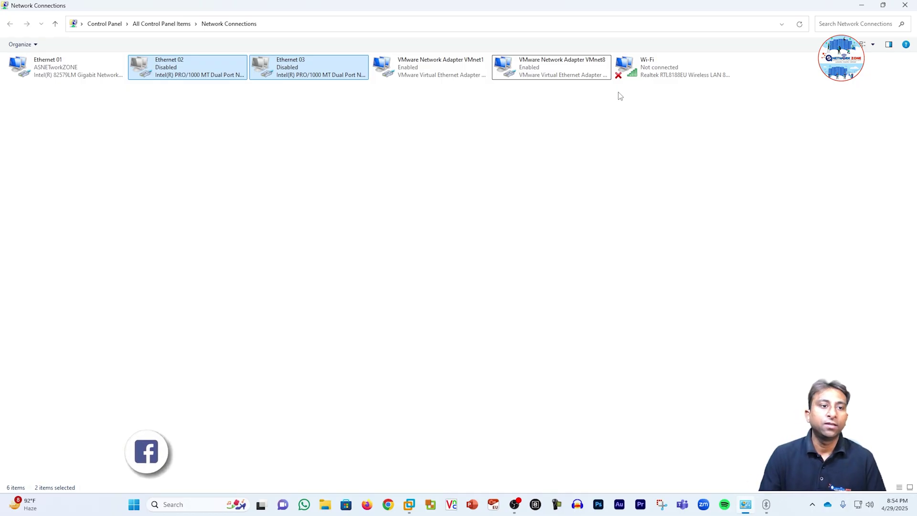
pyautogui.click(61, 78)
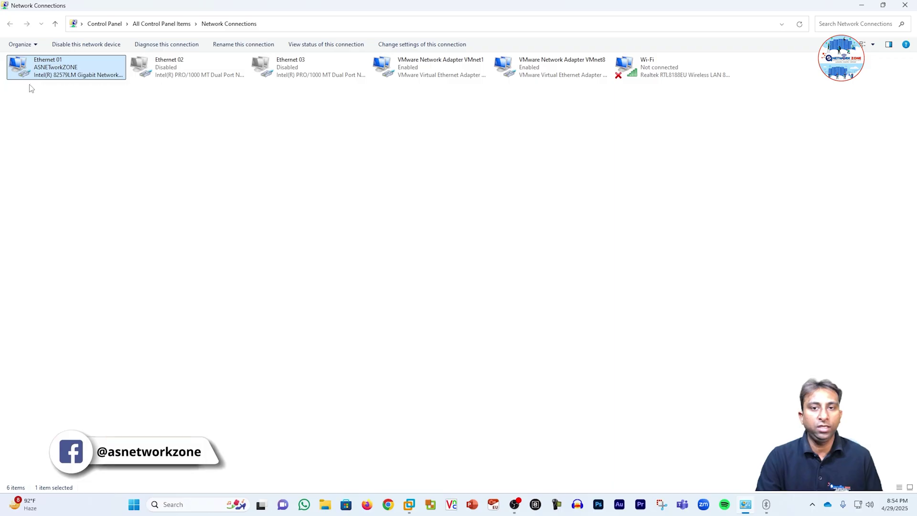
pyautogui.click(862, 6)
# - Review the adapters available for bridging VMnet0, and enable Ethernet 02 in the host's Network Connections
pyautogui.click(380, 219)
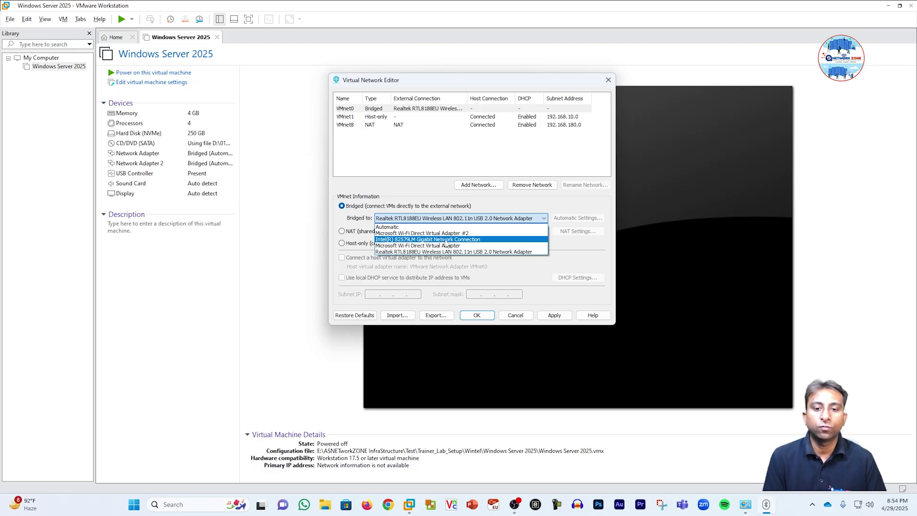
pyautogui.click(745, 504)
pyautogui.rightClick(198, 70)
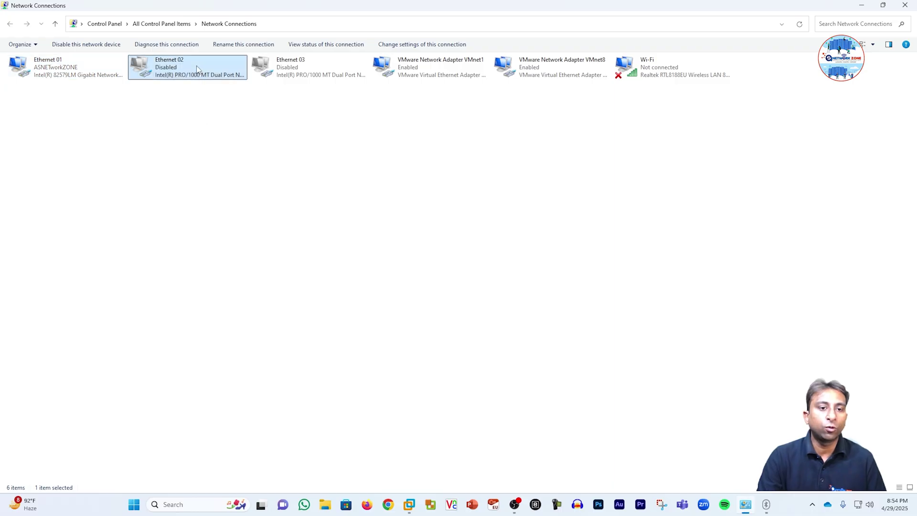
pyautogui.click(222, 73)
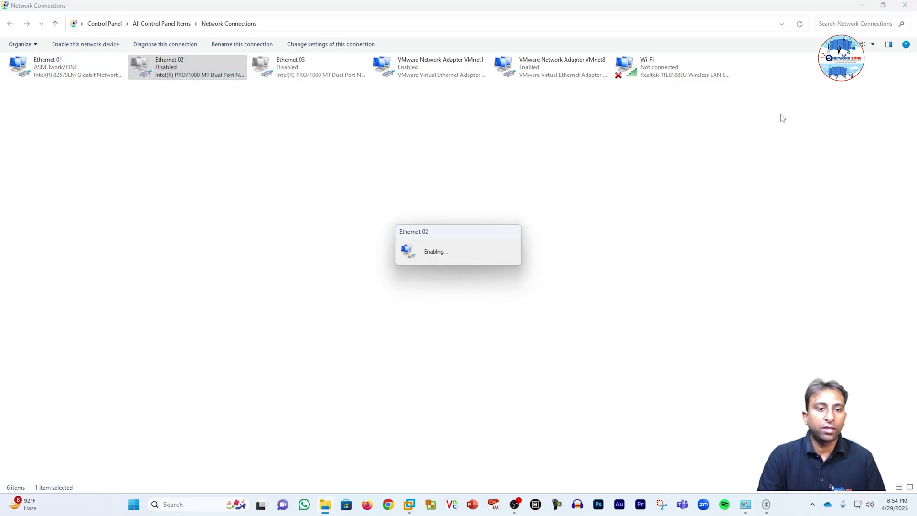
pyautogui.click(862, 5)
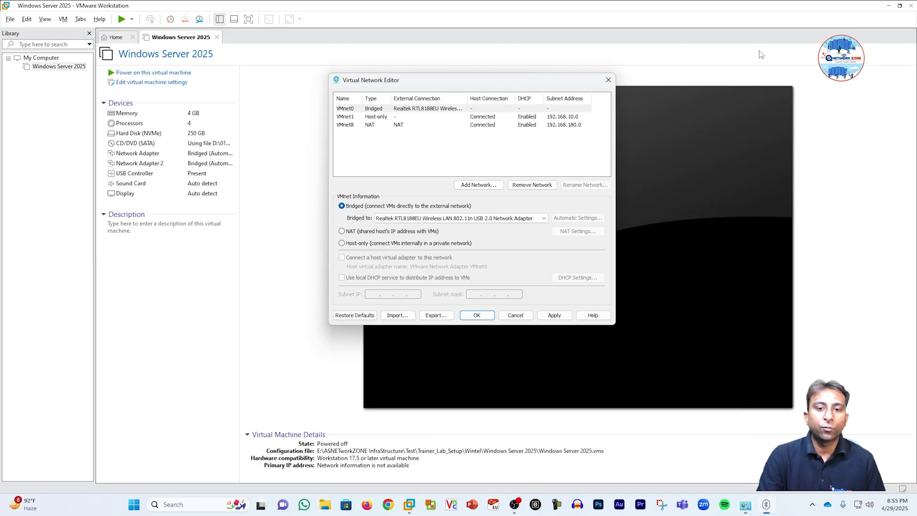
# - Bridge VMnet0 to the Intel(R) 82579LM Gigabit Network Connection in the Virtual Network Editor
pyautogui.click(465, 219)
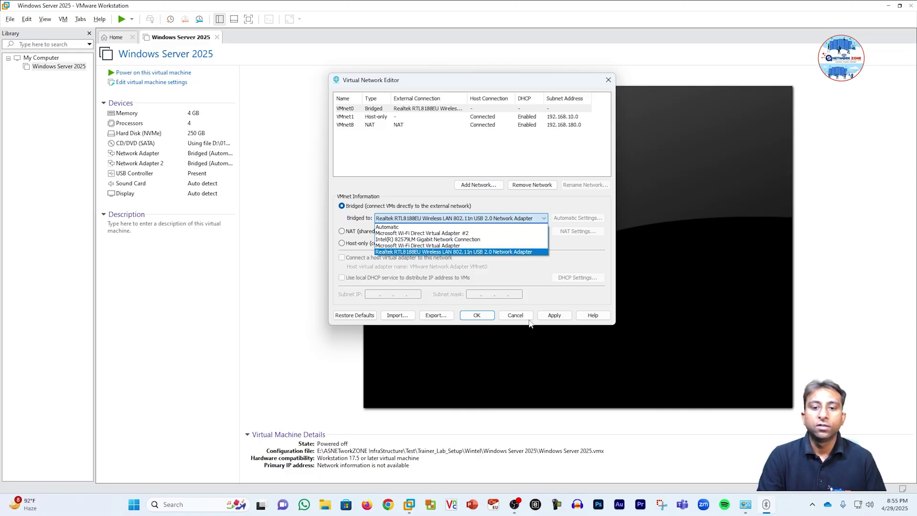
pyautogui.click(406, 85)
pyautogui.moveTo(395, 80); pyautogui.dragTo(363, 68)
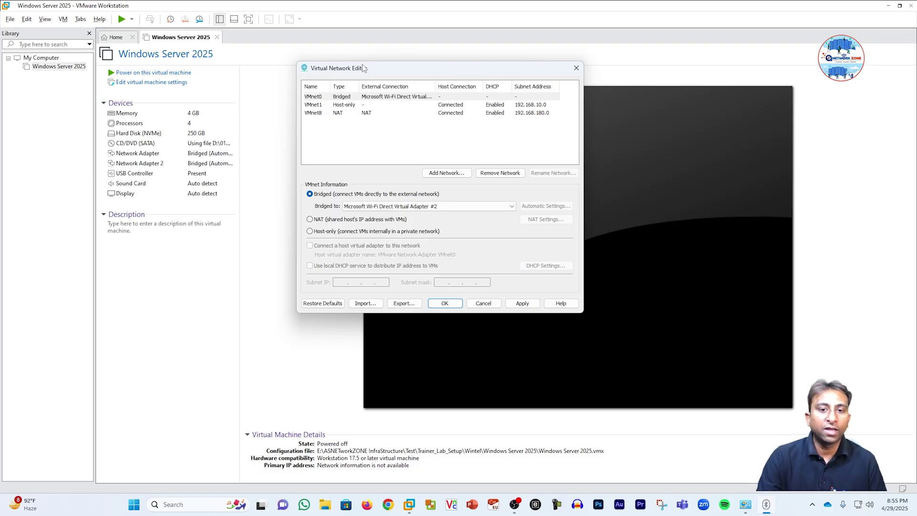
pyautogui.click(380, 206)
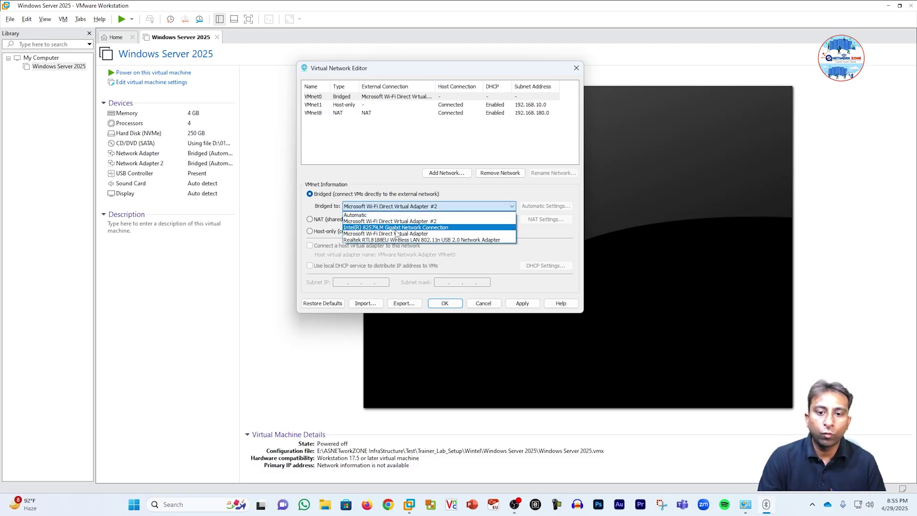
pyautogui.click(402, 228)
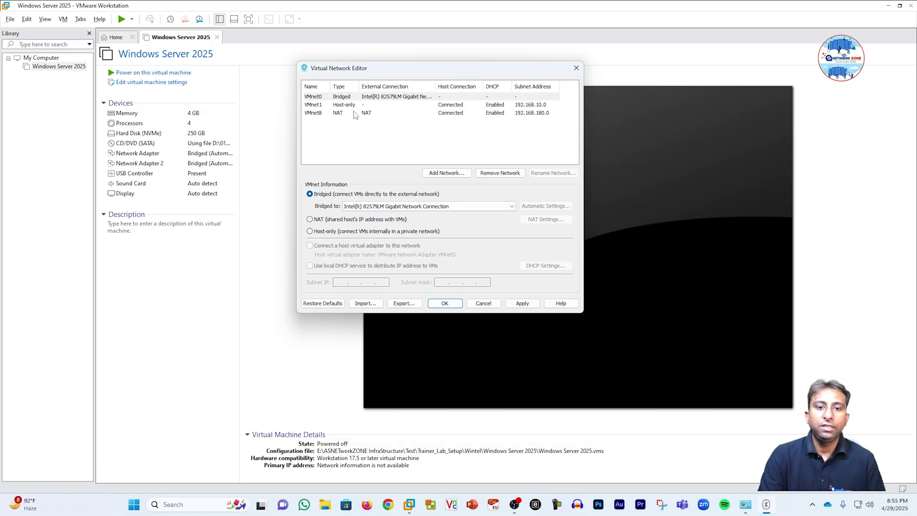
# - Review the VMnet1 host-only settings and check VMware Network Adapter VMnet1 in the host's Network Connections
pyautogui.click(322, 106)
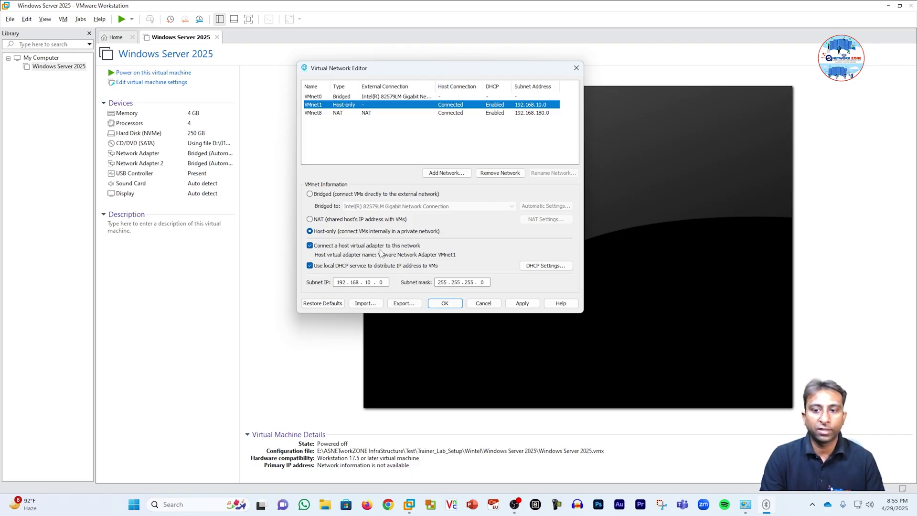
pyautogui.click(746, 504)
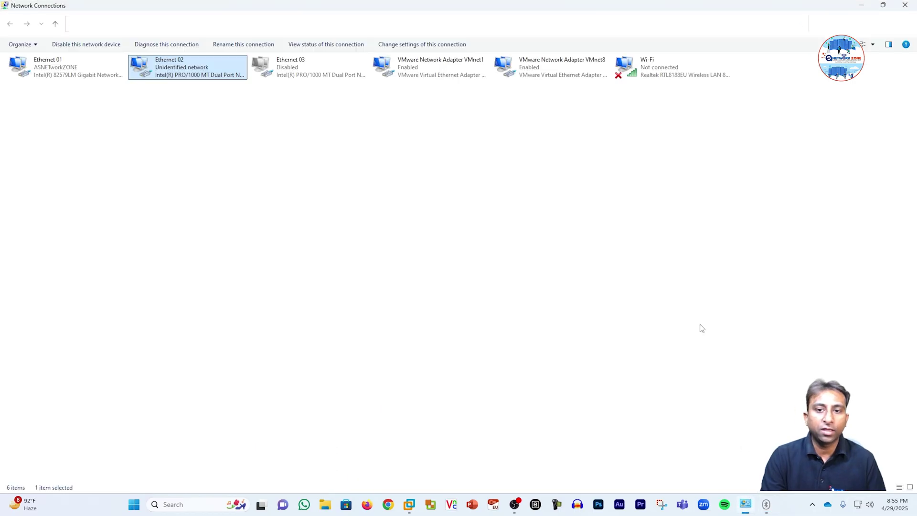
pyautogui.click(452, 66)
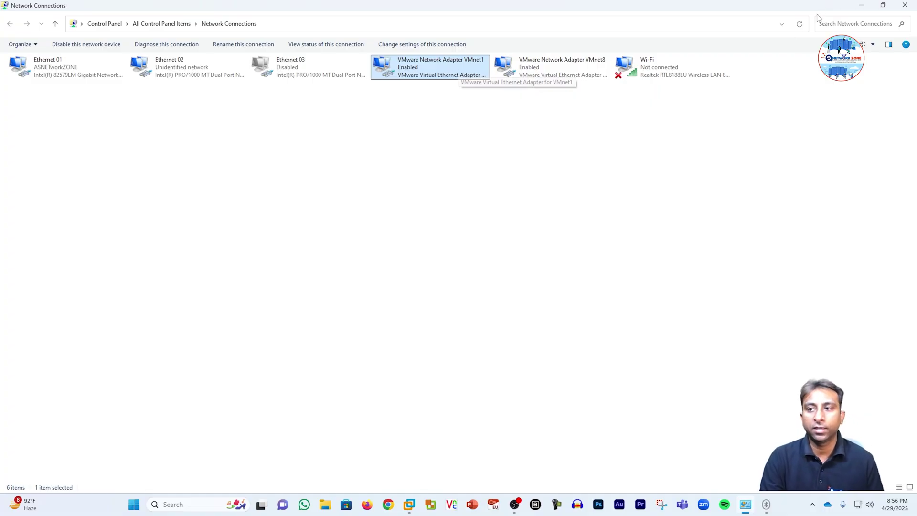
pyautogui.click(862, 5)
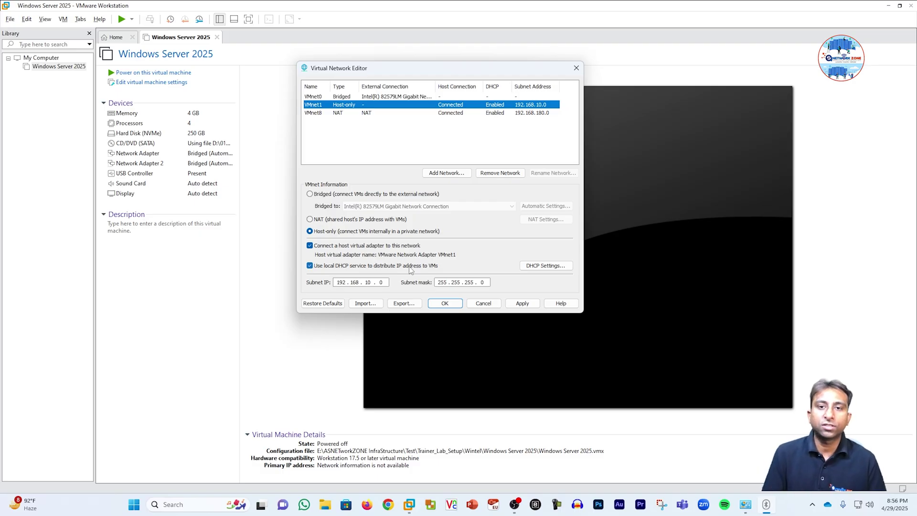
# - Review the VMnet0 bridged and VMnet8 NAT settings, and apply the virtual network configuration and close the editor
pyautogui.click(378, 97)
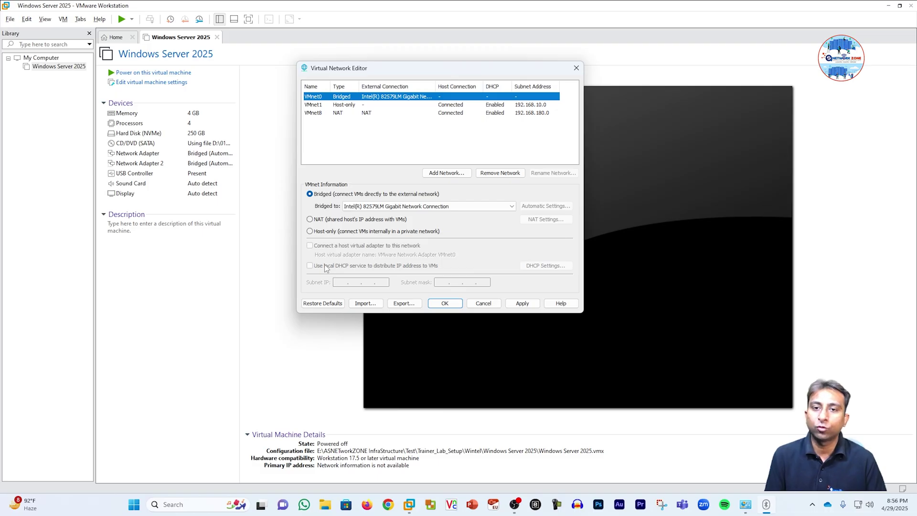
pyautogui.click(316, 113)
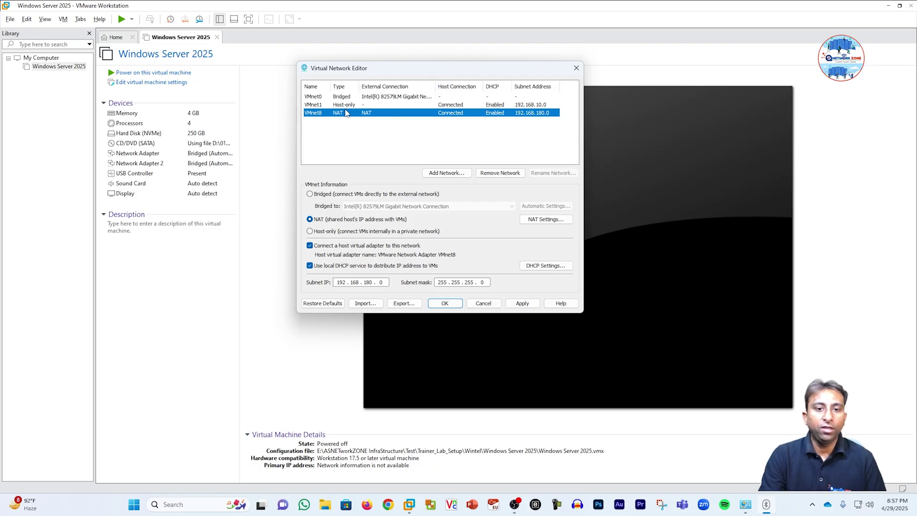
pyautogui.click(520, 304)
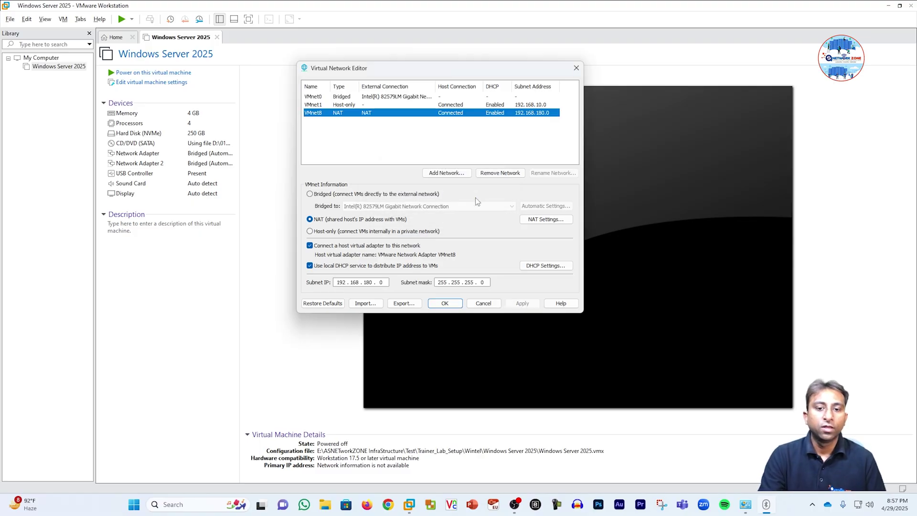
pyautogui.click(452, 306)
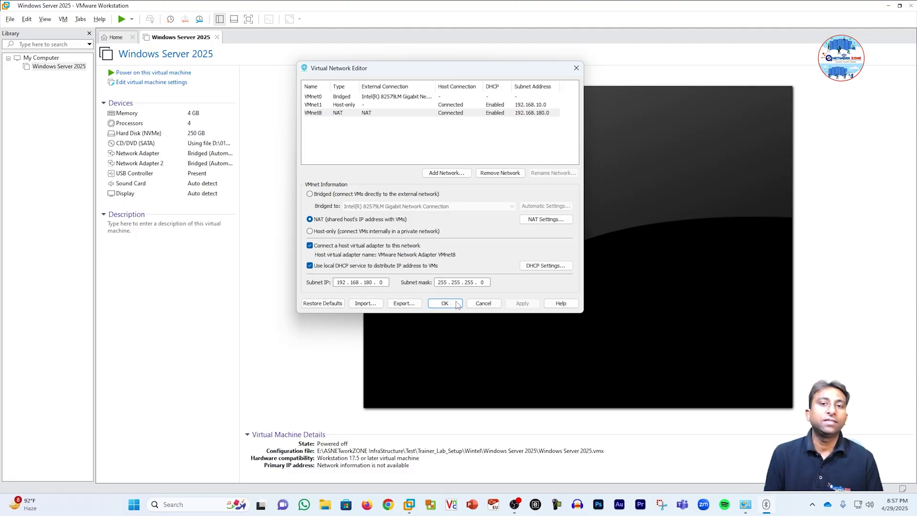
pyautogui.click(445, 303)
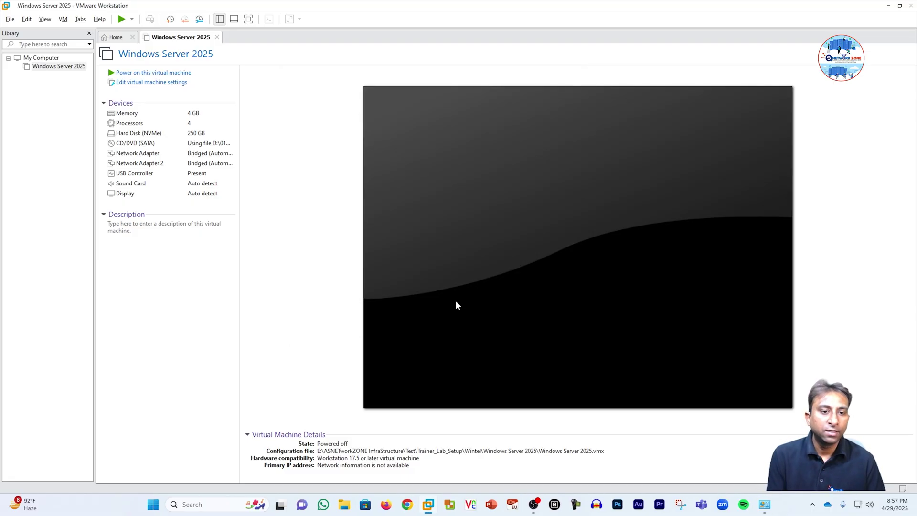
# - Connect the virtual machine's Network Adapter 2 to the custom virtual network VMnet1 (Host-only) and save the settings
pyautogui.click(185, 81)
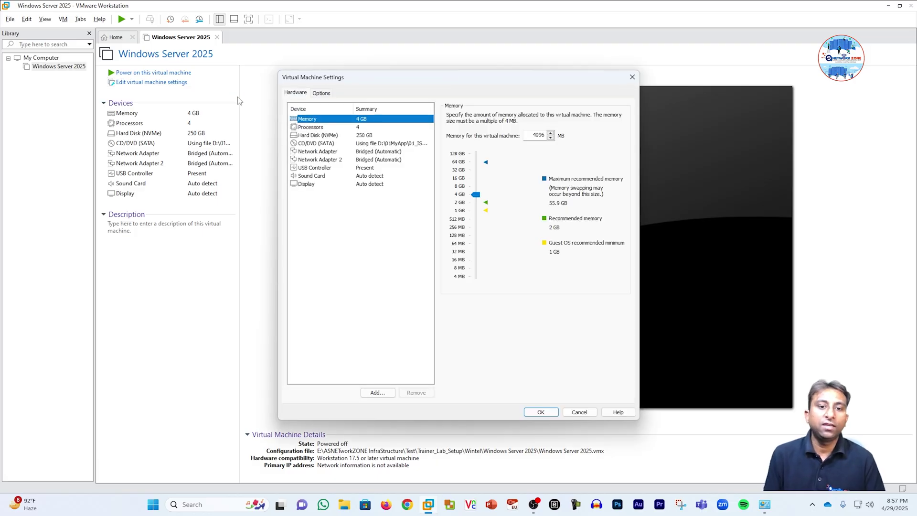
pyautogui.click(398, 153)
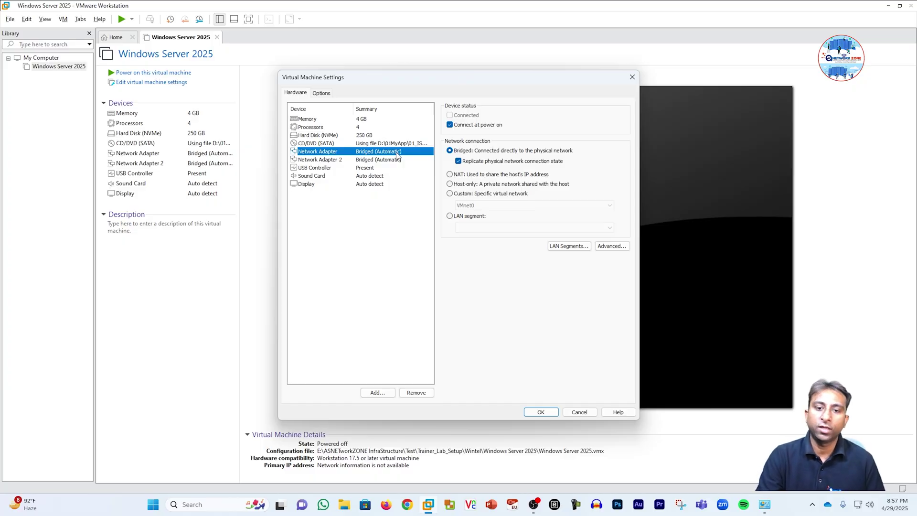
pyautogui.click(396, 161)
pyautogui.click(450, 184)
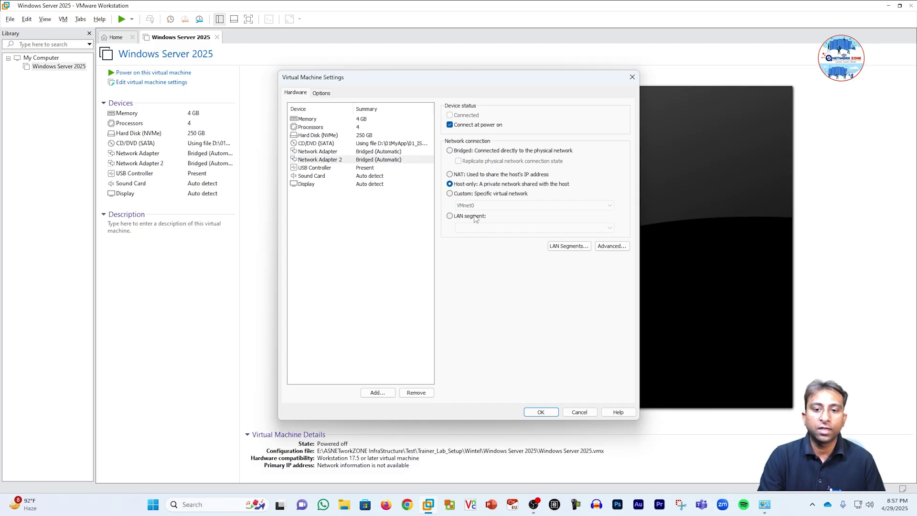
pyautogui.click(472, 195)
pyautogui.click(475, 205)
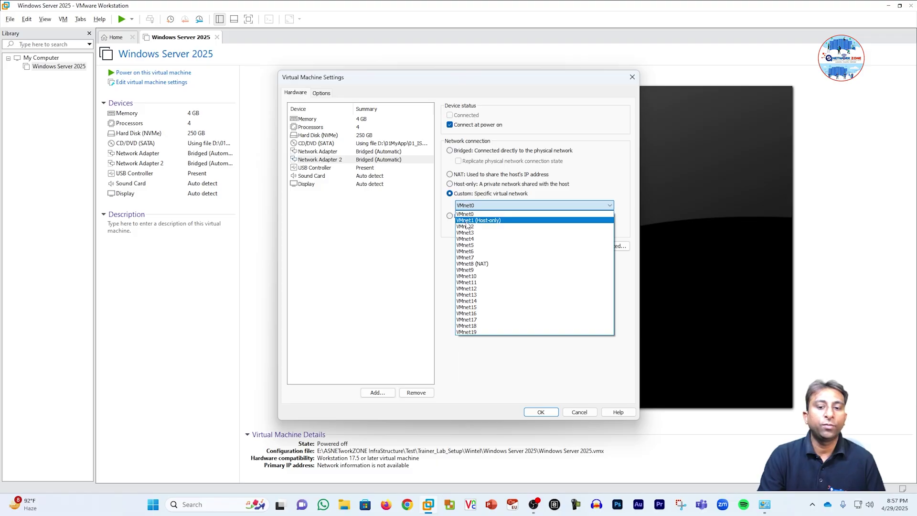
pyautogui.click(487, 221)
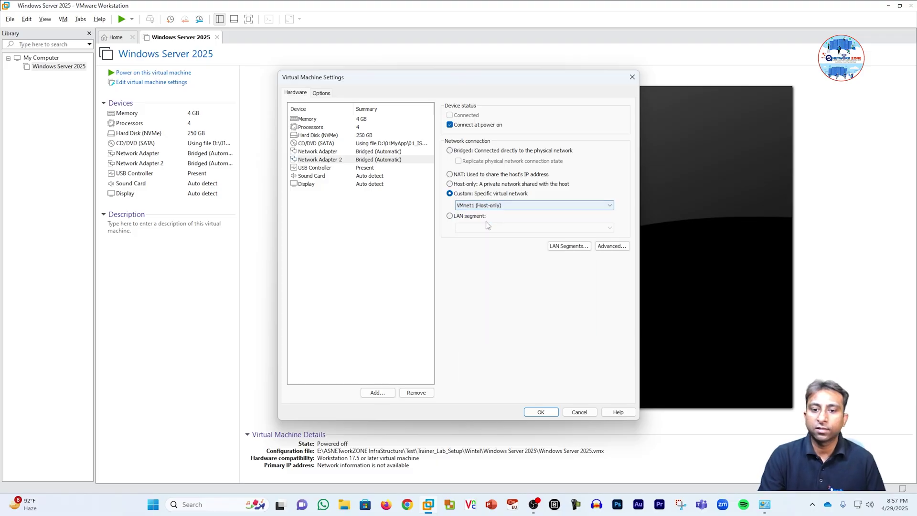
pyautogui.click(548, 414)
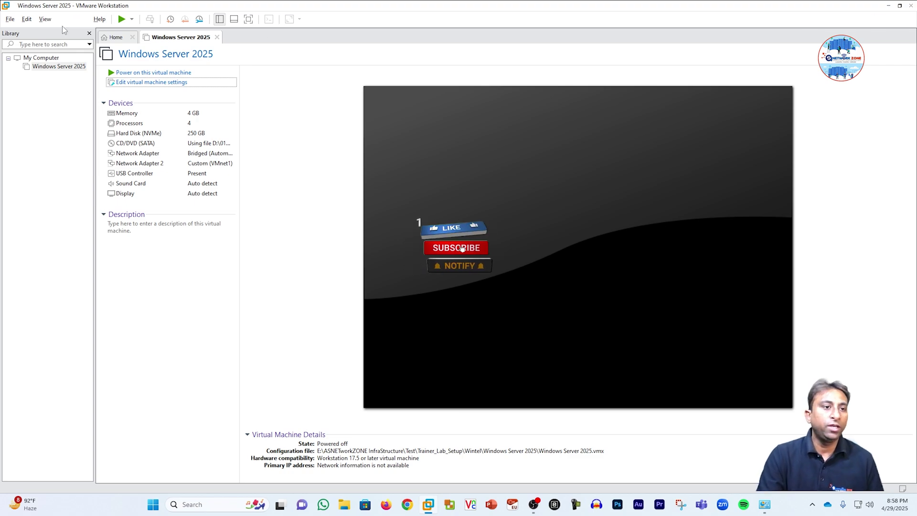
# - Reopen the Virtual Network Editor with administrator privileges and add the virtual network VMnet2
pyautogui.click(27, 19)
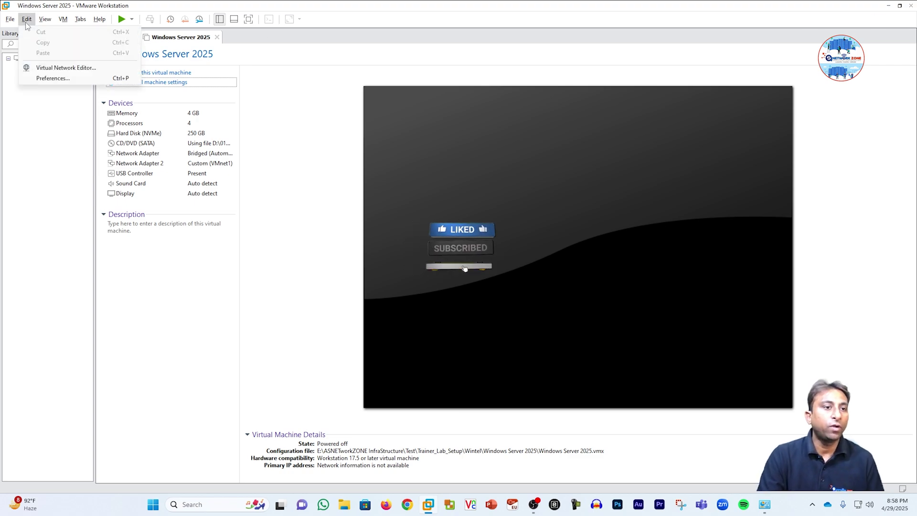
pyautogui.click(54, 68)
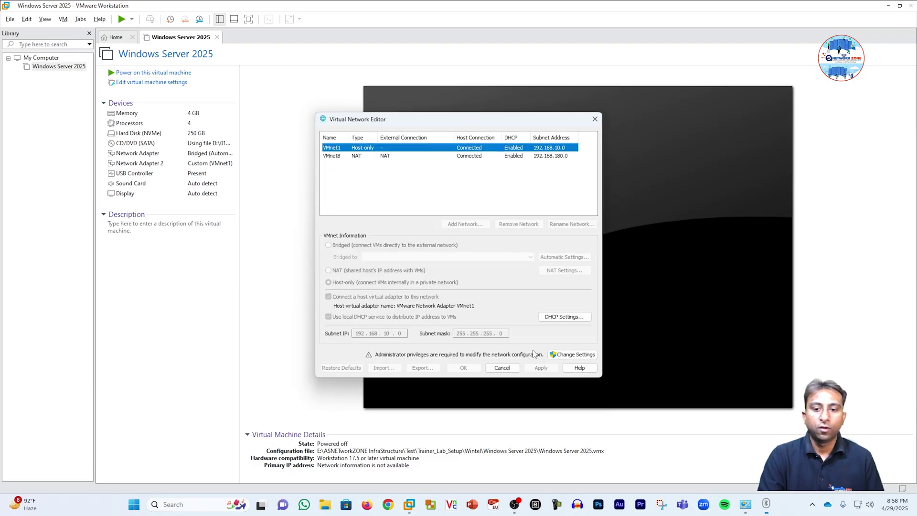
pyautogui.click(568, 356)
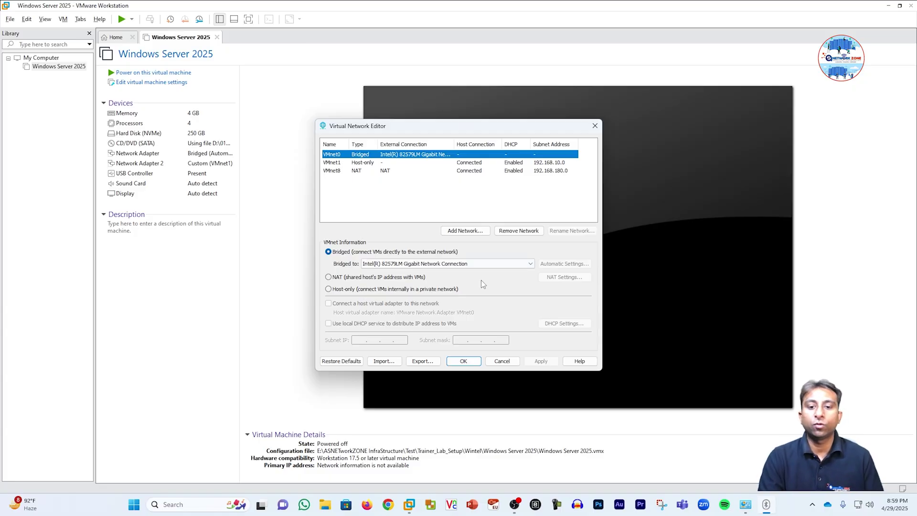
pyautogui.click(466, 230)
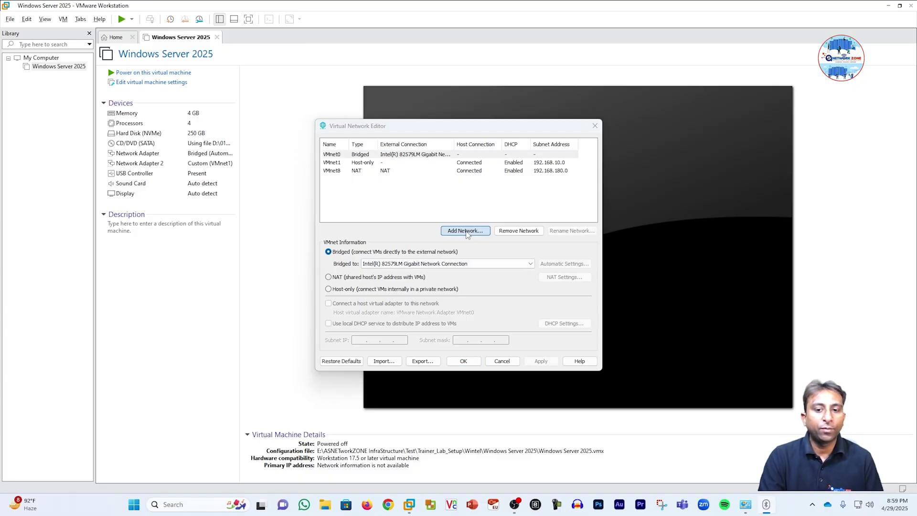
pyautogui.moveTo(477, 234); pyautogui.dragTo(477, 162)
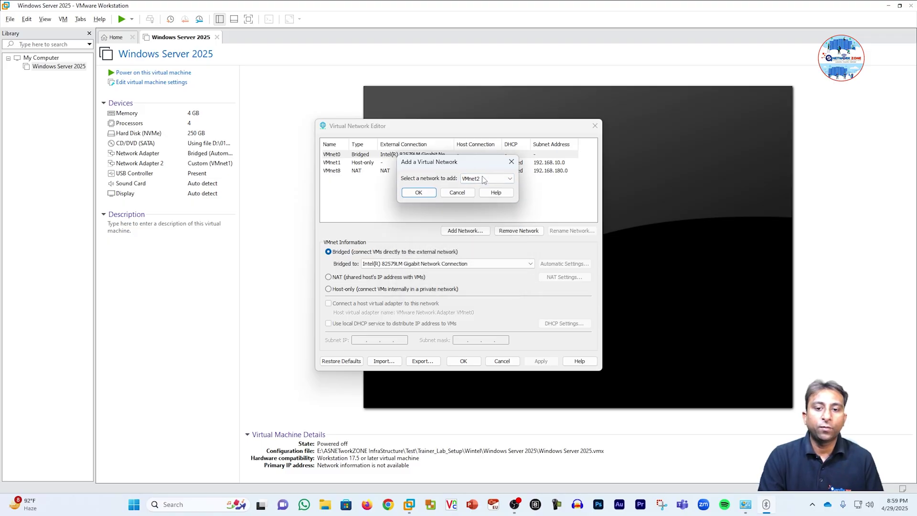
pyautogui.click(484, 178)
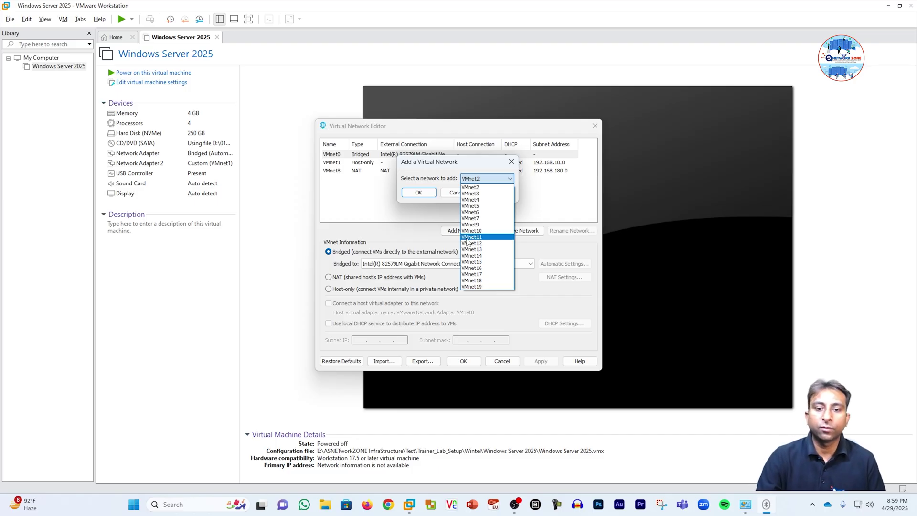
pyautogui.click(488, 187)
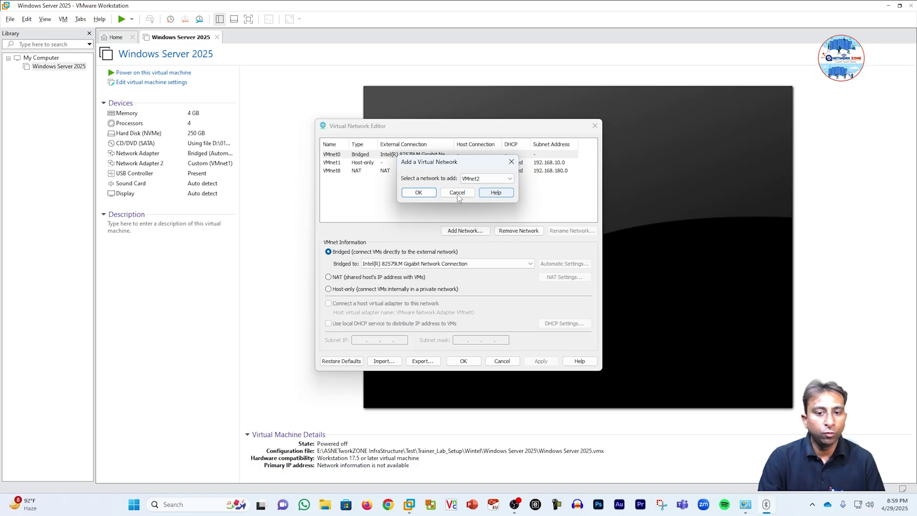
pyautogui.click(426, 194)
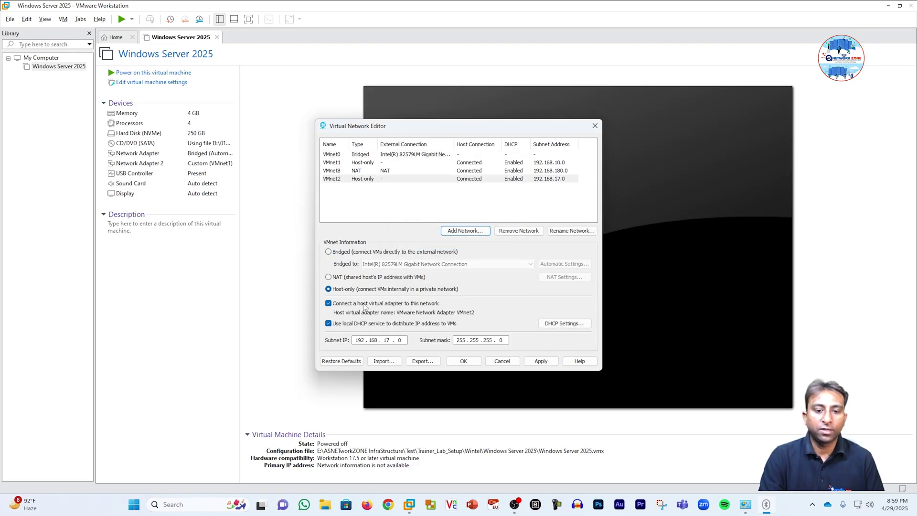
# - Set VMnet2's subnet IP to 172.16.0.0 with subnet mask 255.255.0.0 and apply the network configuration
pyautogui.click(362, 184)
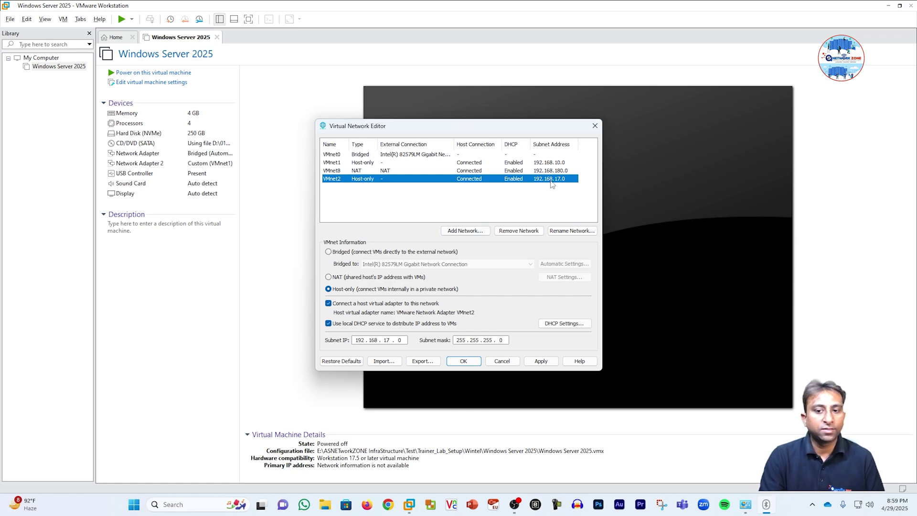
pyautogui.doubleClick(362, 340)
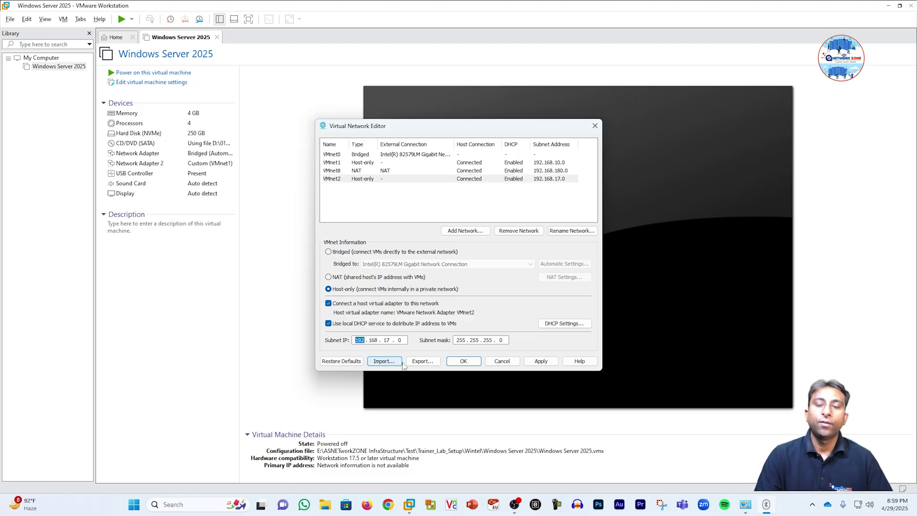
pyautogui.write('172 . 16 . ')
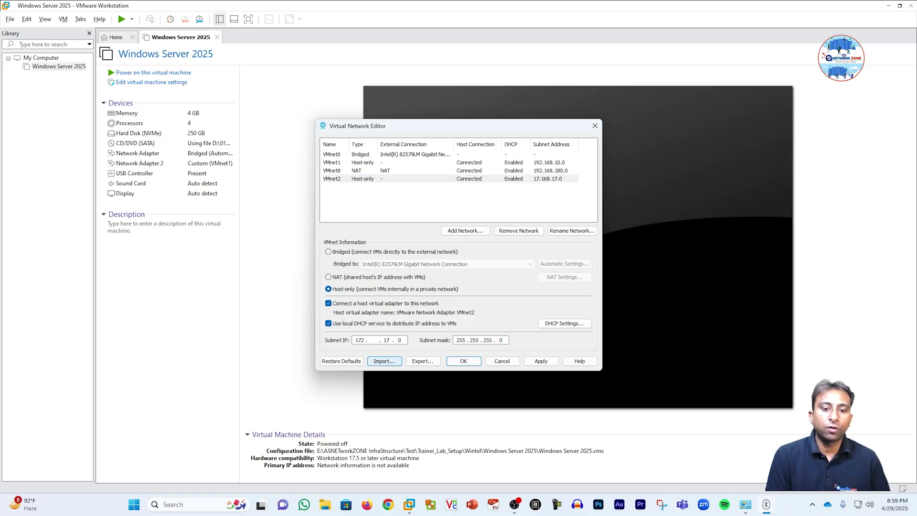
pyautogui.write('0')
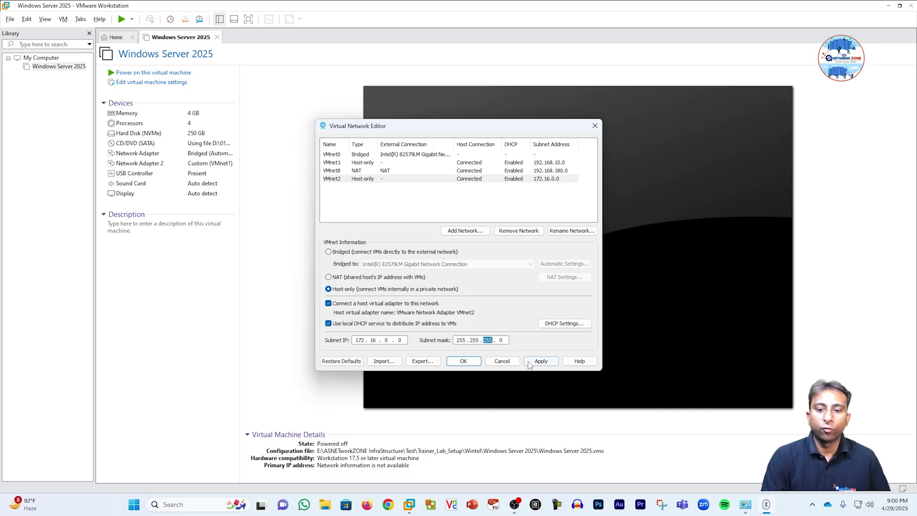
pyautogui.write('0')
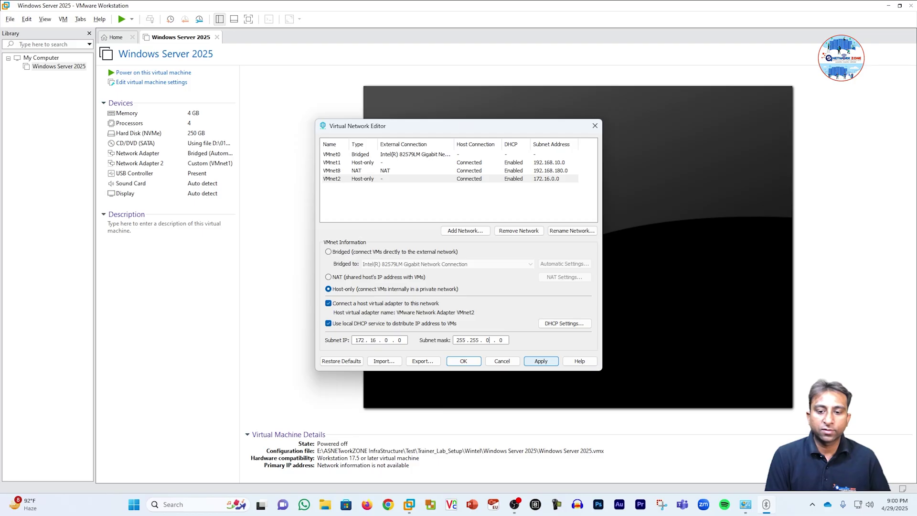
pyautogui.click(541, 362)
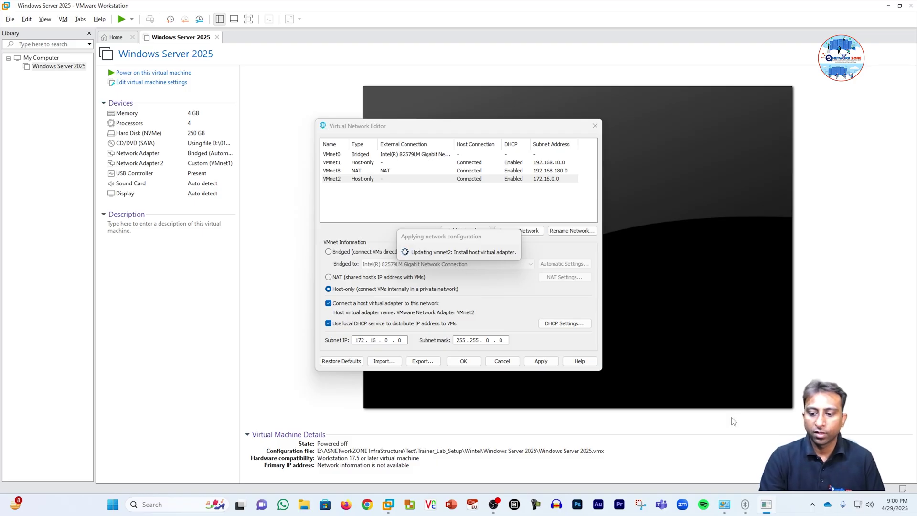
# - Switch to the Network Connections window and select the VMware adapters for VMnet1, VMnet8 and VMnet2 together to check them
pyautogui.click(746, 506)
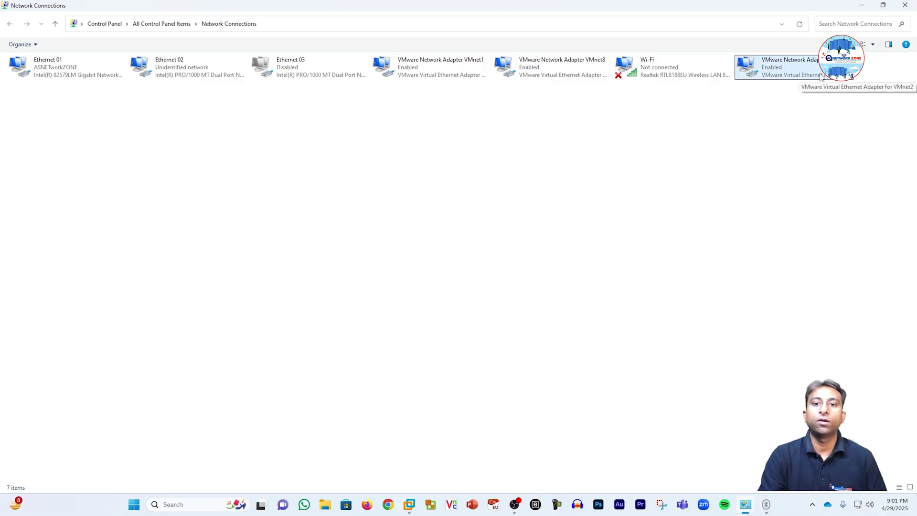
pyautogui.click(458, 74)
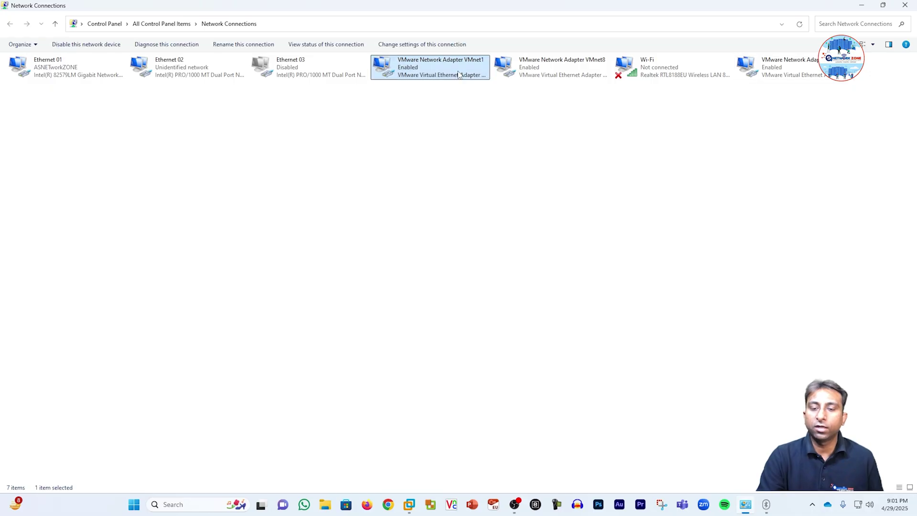
pyautogui.keyDown('ctrl'); pyautogui.click(554, 71); pyautogui.keyUp('ctrl')
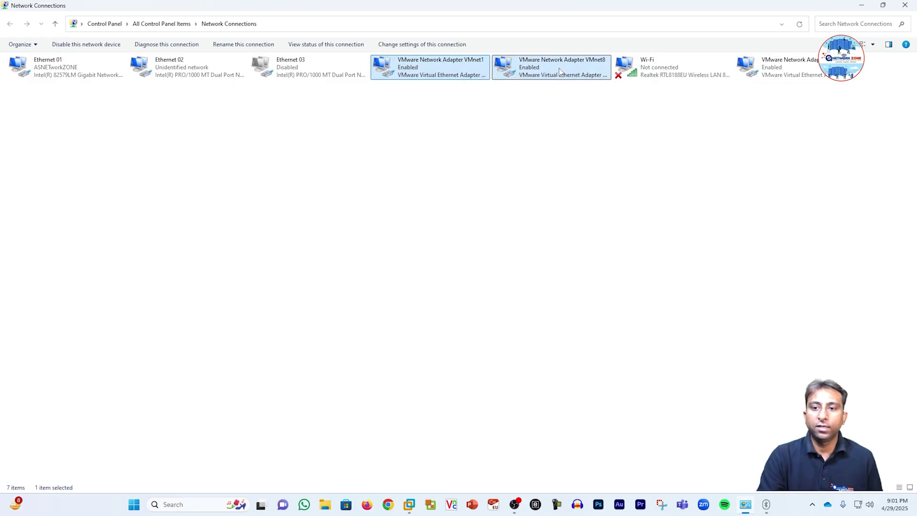
pyautogui.keyDown('ctrl'); pyautogui.click(795, 78); pyautogui.keyUp('ctrl')
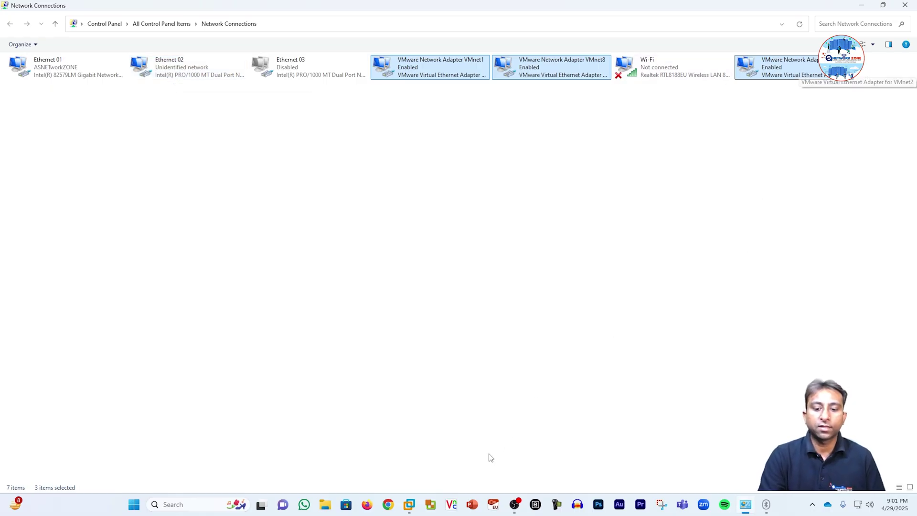
# - Return to VMware's Virtual Network Editor and change VMnet2 to bridged, using the Intel(R) PRO/1000 MT Dual Port Network Connection
pyautogui.moveTo(409, 505)
pyautogui.click(464, 438)
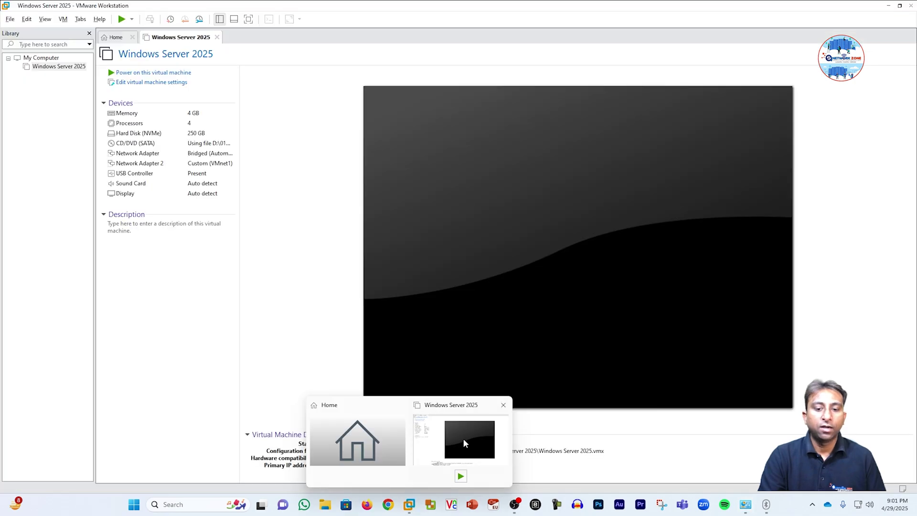
pyautogui.moveTo(770, 508)
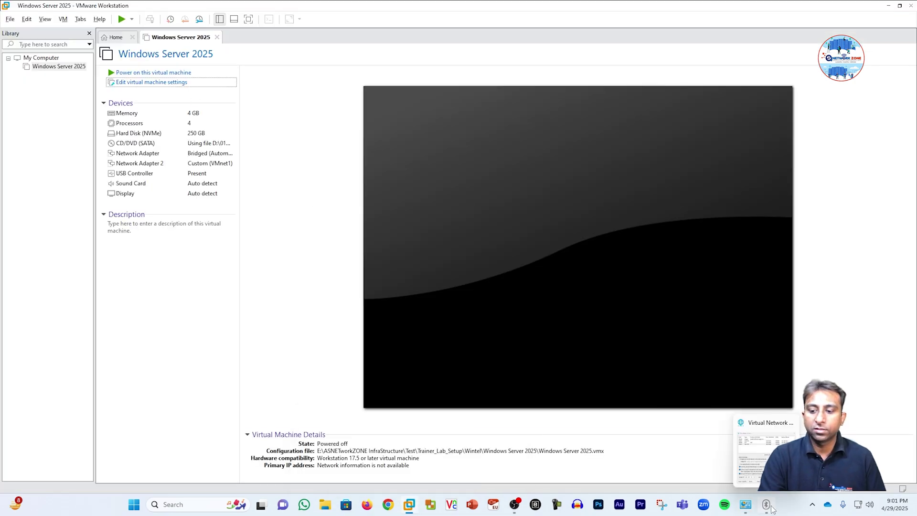
pyautogui.click(762, 470)
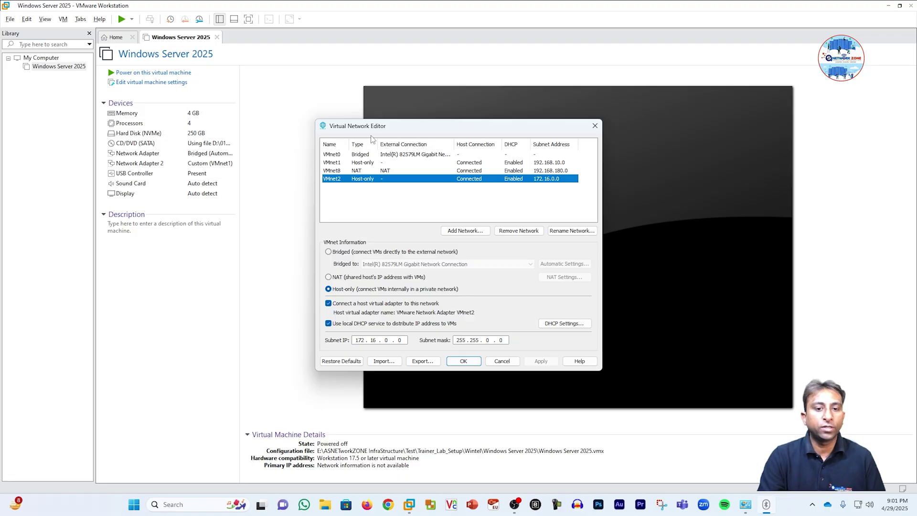
pyautogui.click(349, 253)
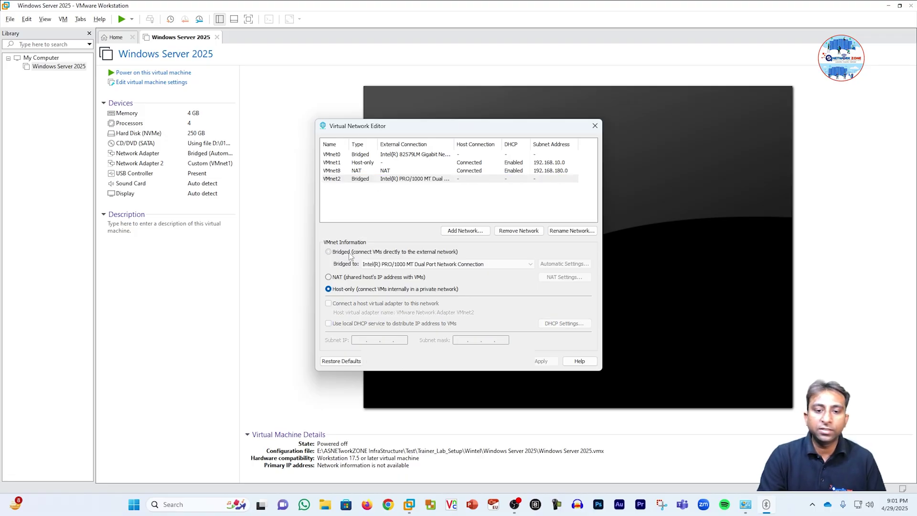
pyautogui.click(425, 264)
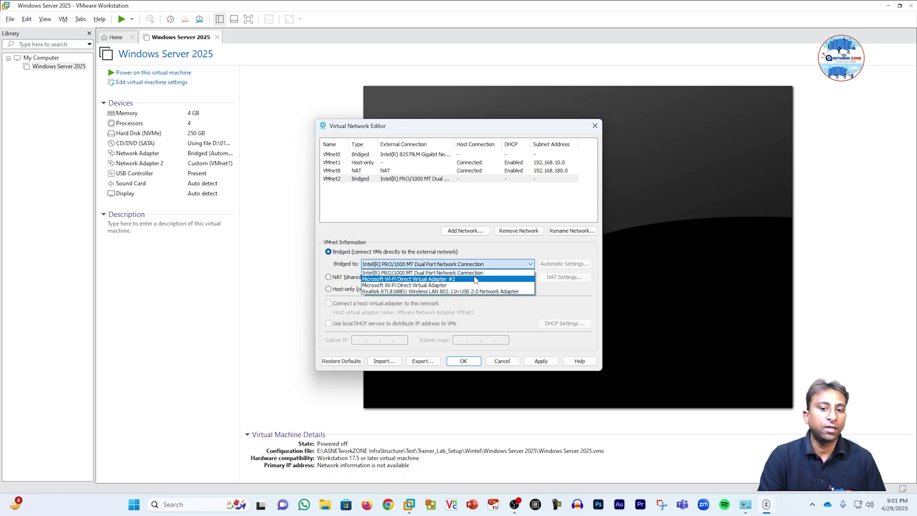
pyautogui.click(474, 274)
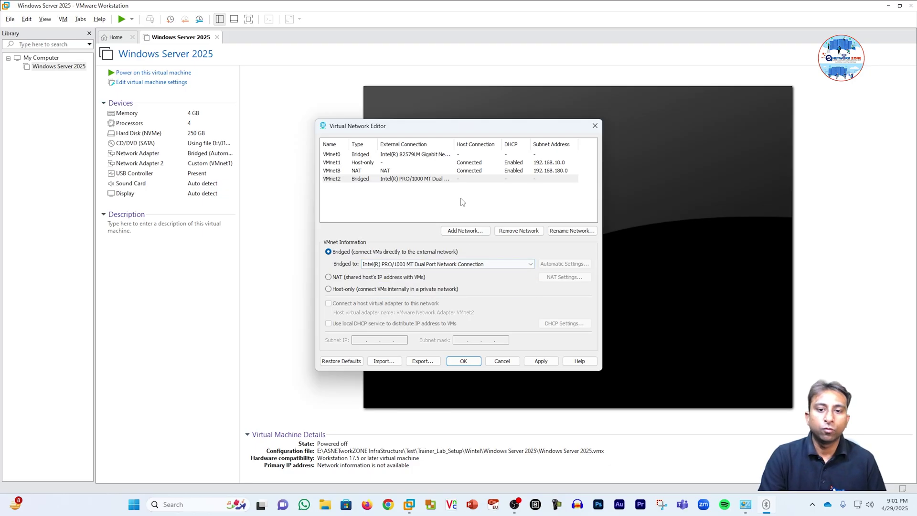
# - Widen the External Connection column to show the full adapter names, and apply the network configuration and close the editor
pyautogui.moveTo(454, 144); pyautogui.dragTo(512, 144)
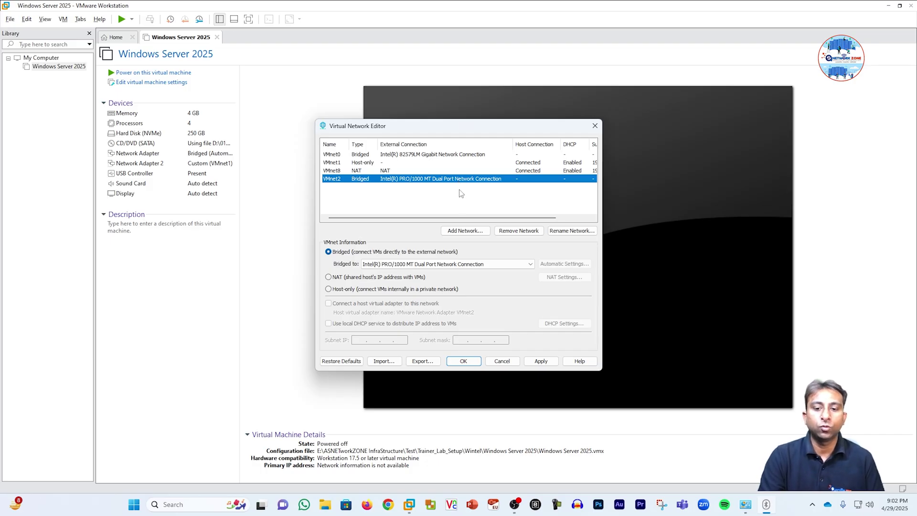
pyautogui.click(541, 360)
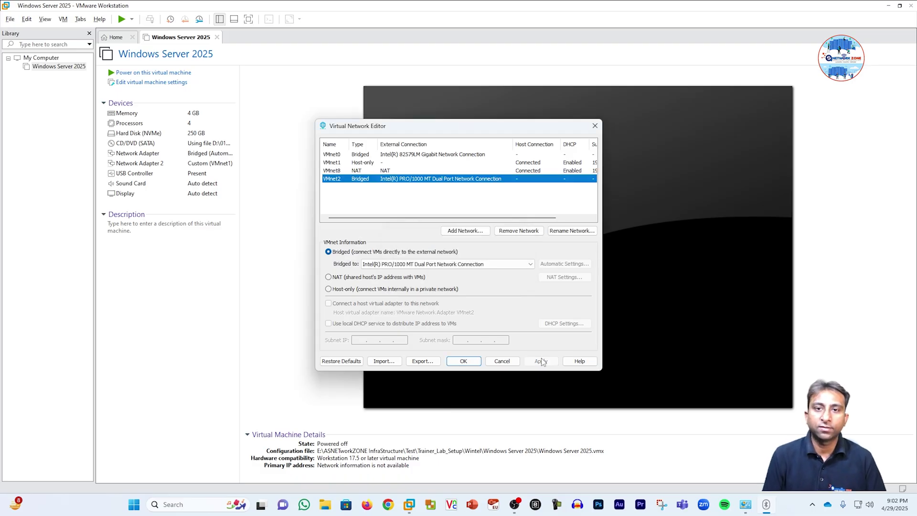
pyautogui.click(464, 361)
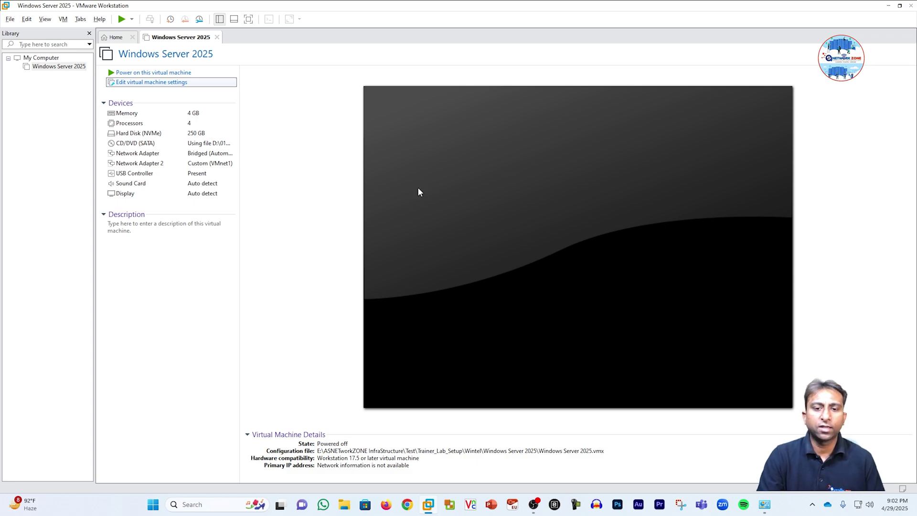
# - Connect the virtual machine's Network Adapter 2 to the custom virtual network VMnet2 and save the settings
pyautogui.click(391, 163)
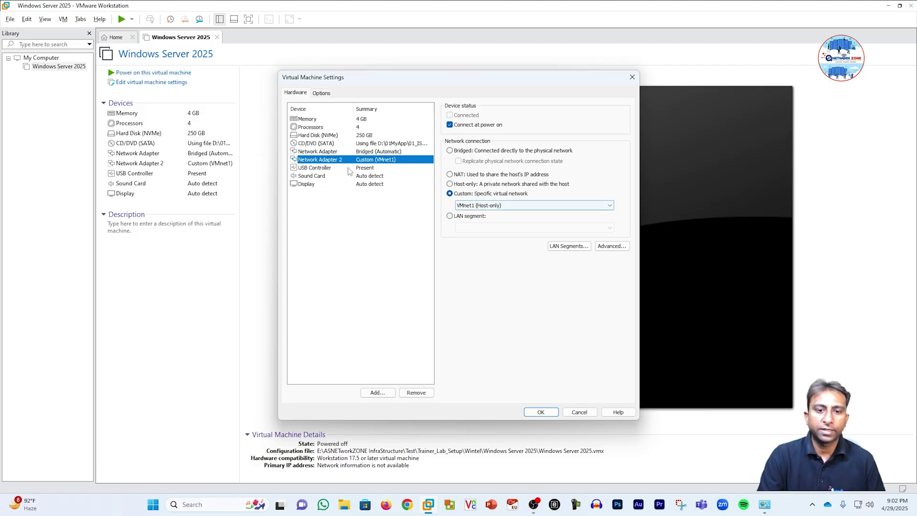
pyautogui.click(487, 206)
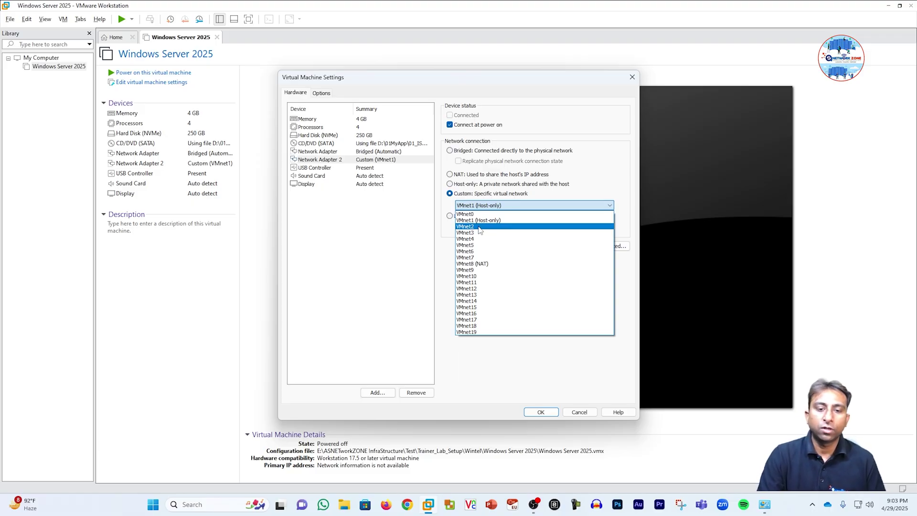
pyautogui.click(480, 227)
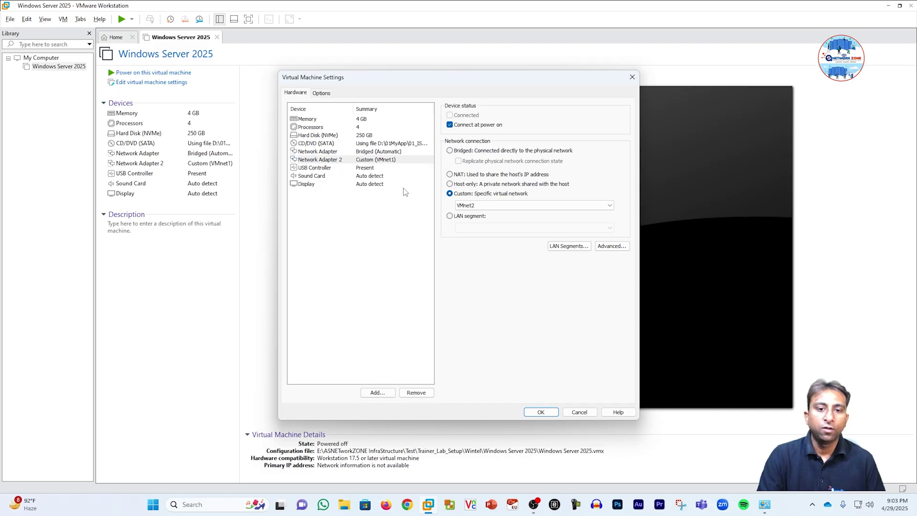
pyautogui.click(541, 412)
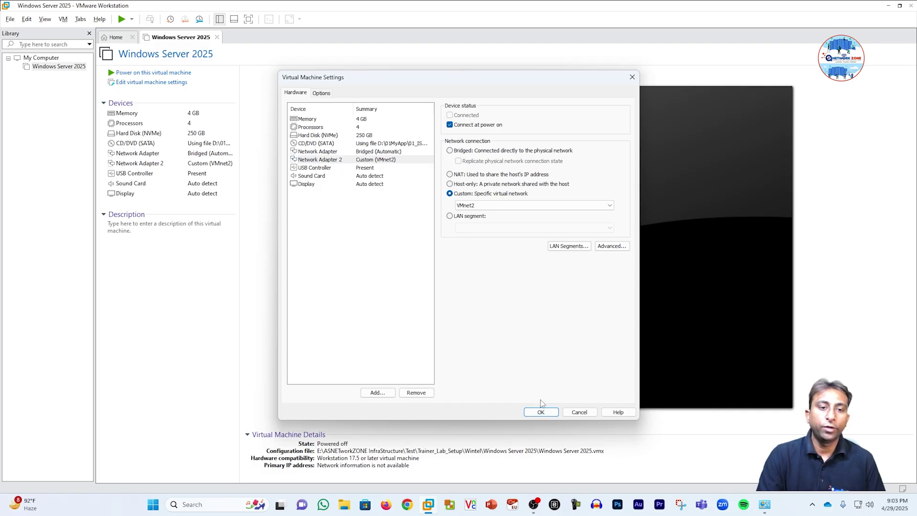